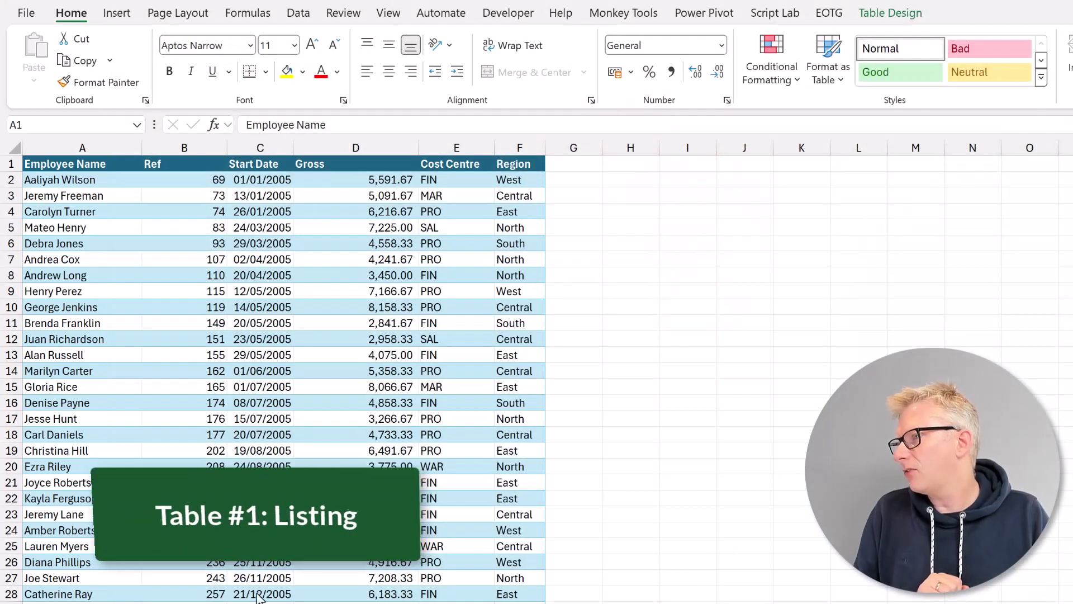
# - Review the Listing column headings, then select all Gross values to confirm their 4,092,558.19 total
pyautogui.click(91, 168)
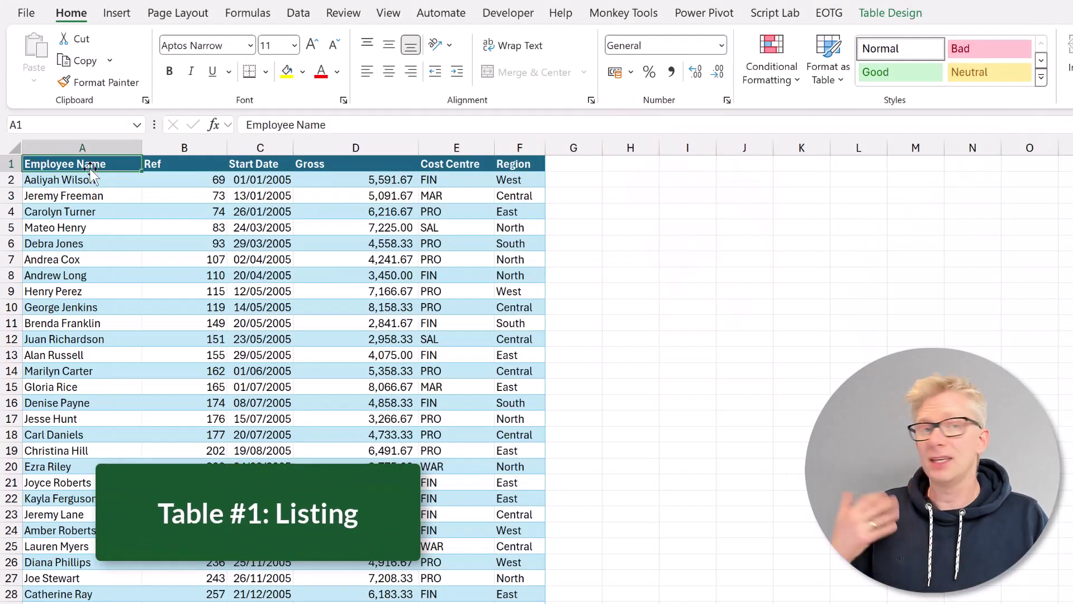
pyautogui.click(173, 167)
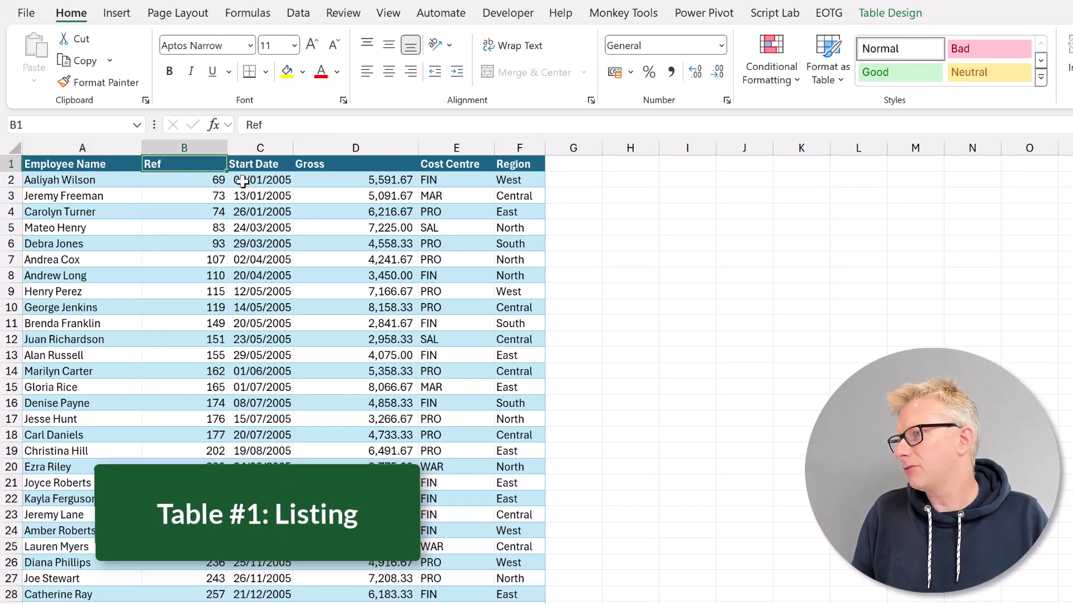
pyautogui.click(258, 169)
pyautogui.click(350, 167)
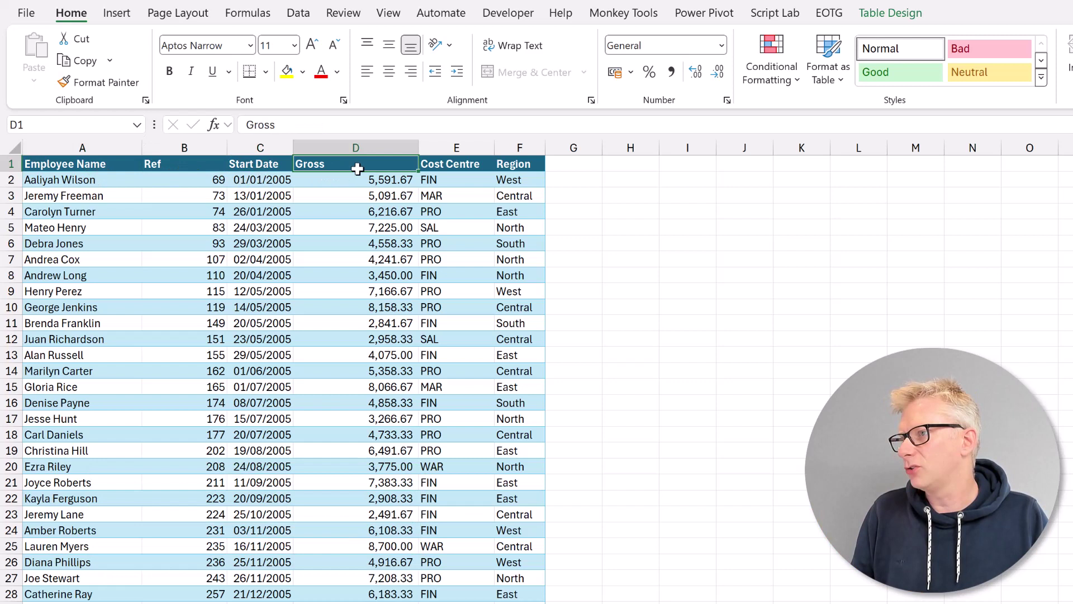
pyautogui.click(490, 163)
pyautogui.click(504, 164)
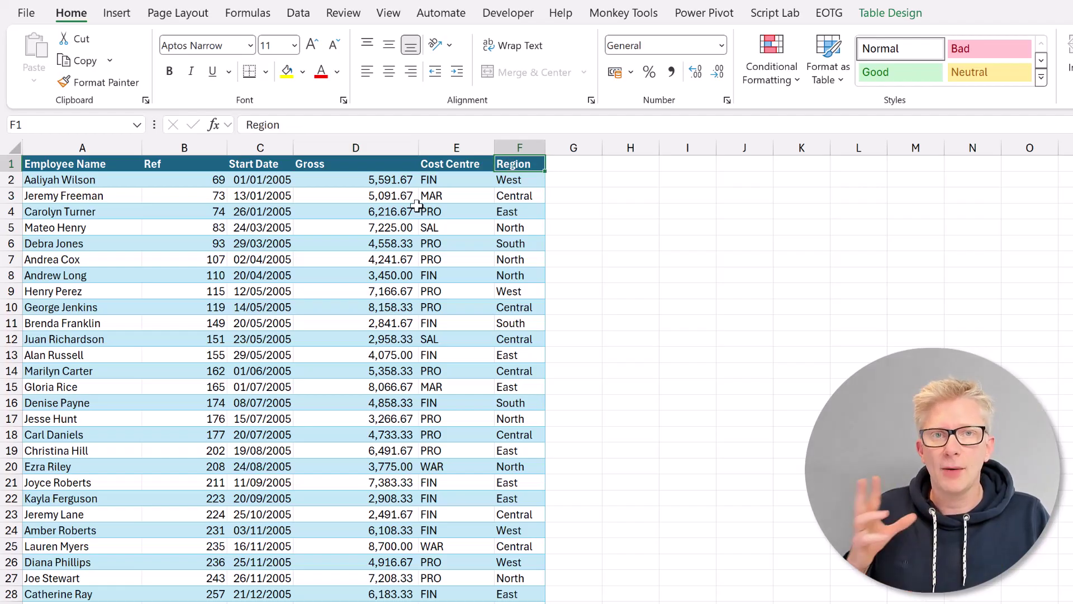
pyautogui.click(381, 181)
pyautogui.hotkey('ctrl', 'shift', 'Down')
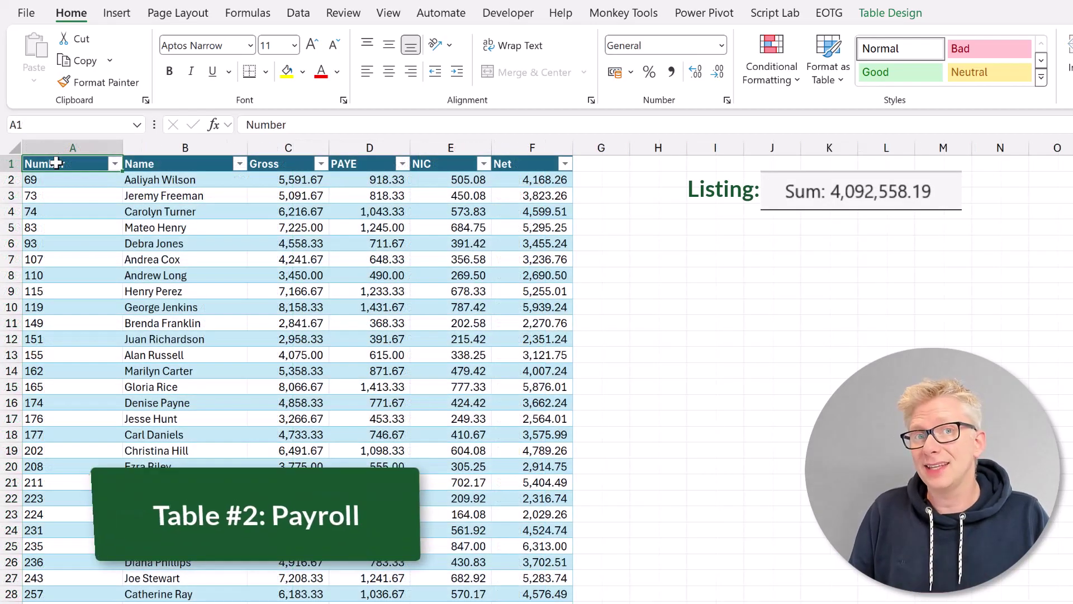
# - Select the Payroll Gross column from C2 downward to read its status-bar total
pyautogui.click(289, 180)
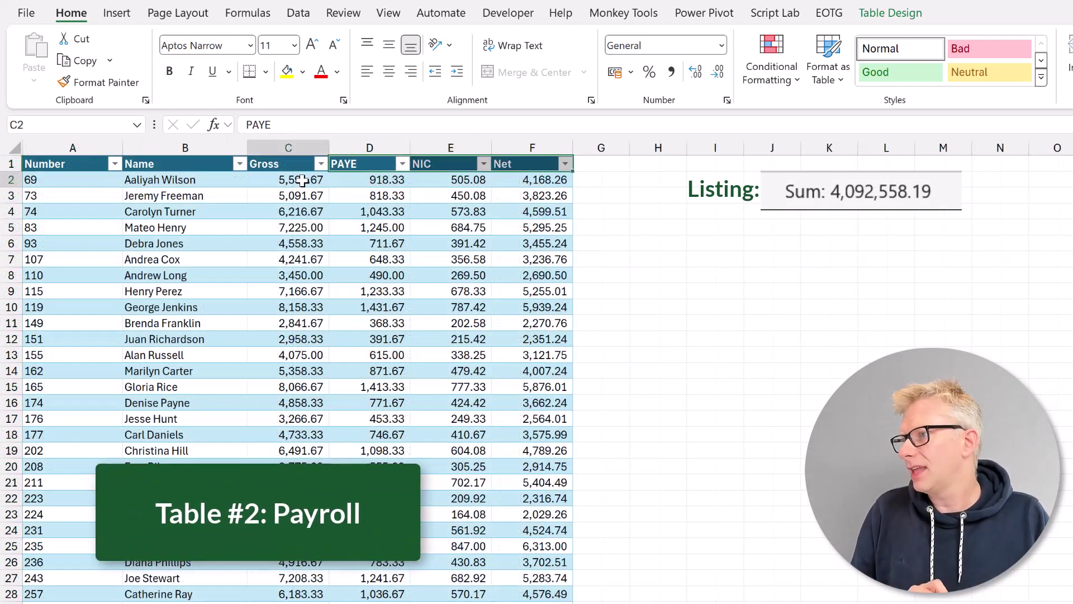
pyautogui.hotkey('ctrl', 'shift', 'Down')
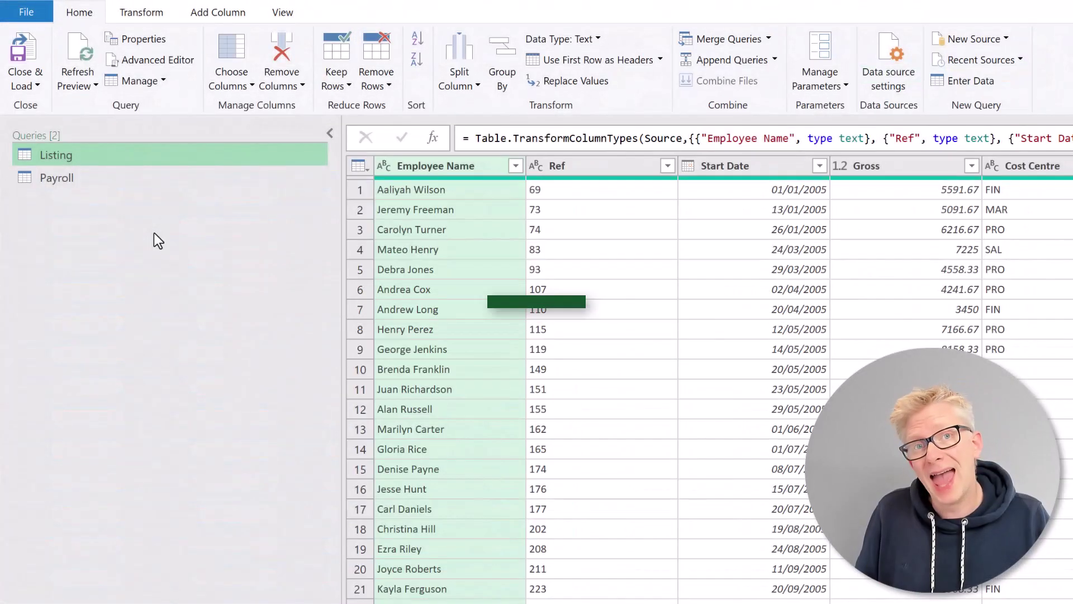
# - Compare the Listing and Payroll columns, then rename Payroll's Number column to Ref
pyautogui.click(113, 171)
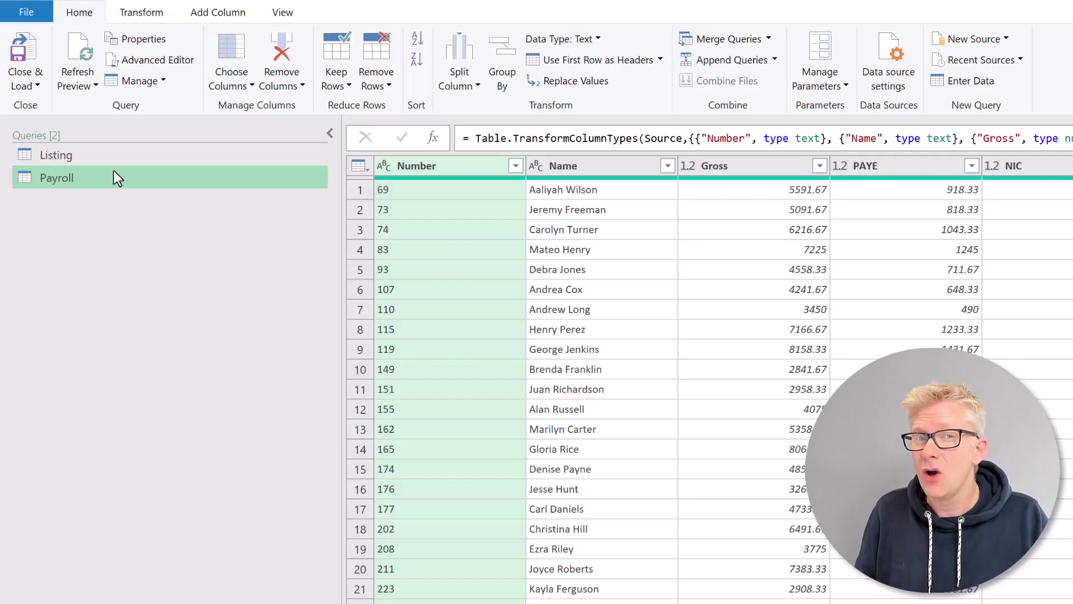
pyautogui.keyDown('ctrl'); pyautogui.click(115, 160); pyautogui.keyUp('ctrl')
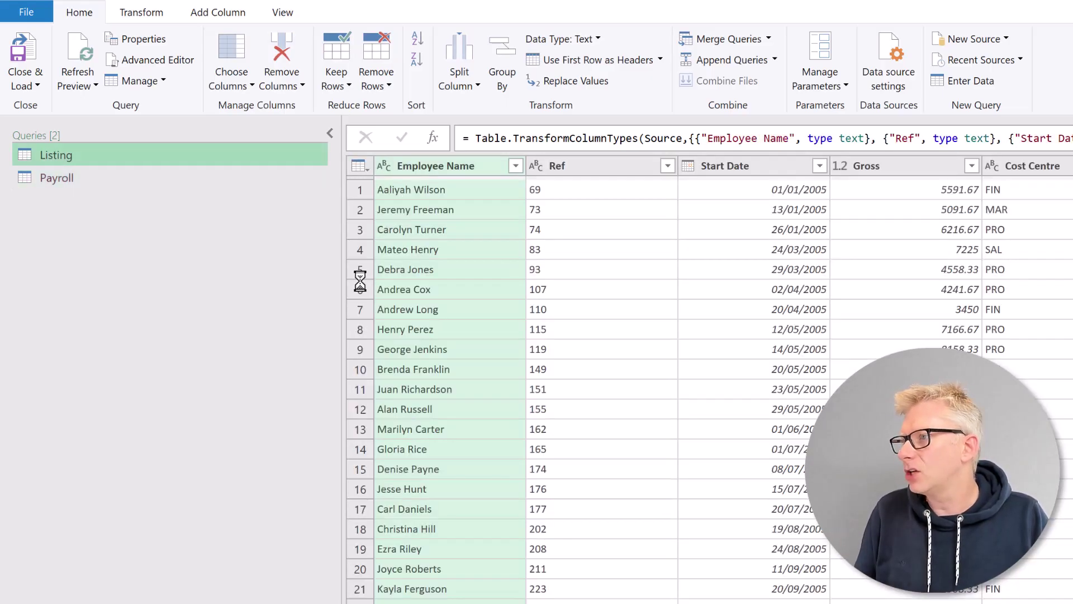
pyautogui.click(562, 170)
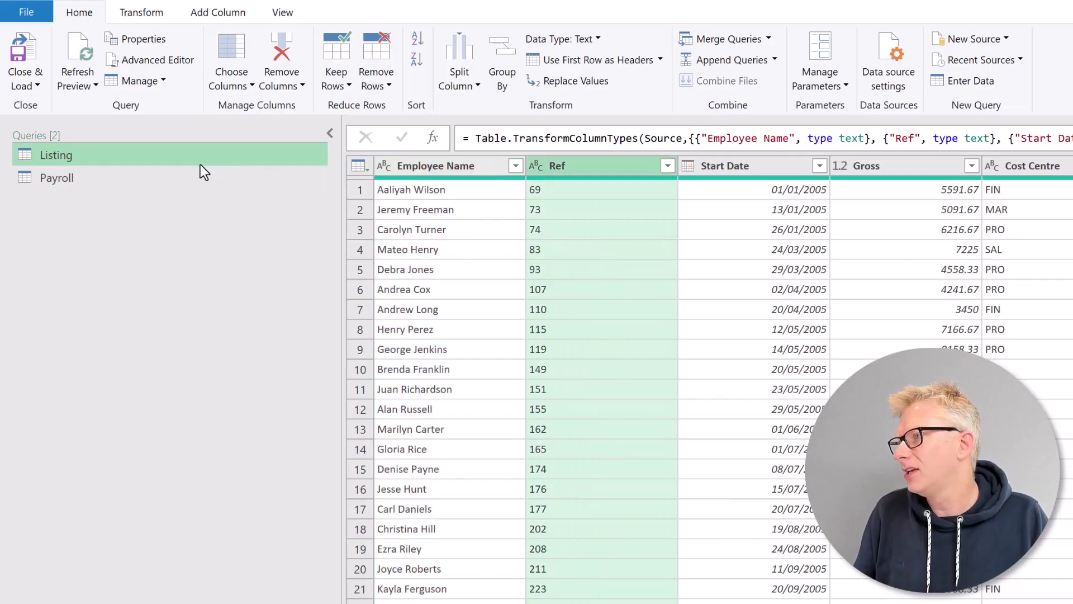
pyautogui.click(88, 177)
pyautogui.click(578, 169)
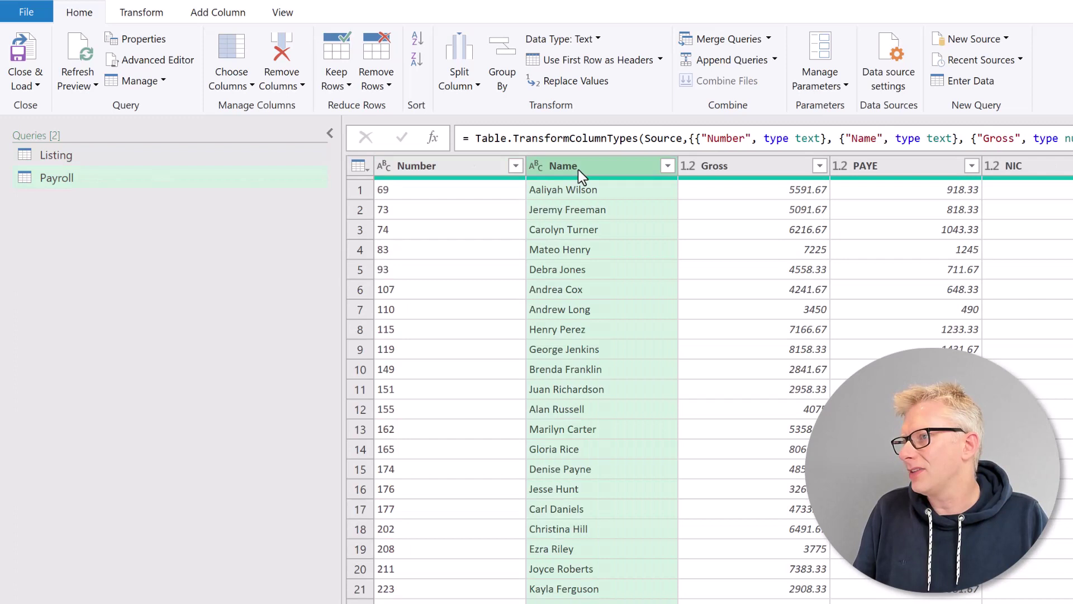
pyautogui.click(447, 170)
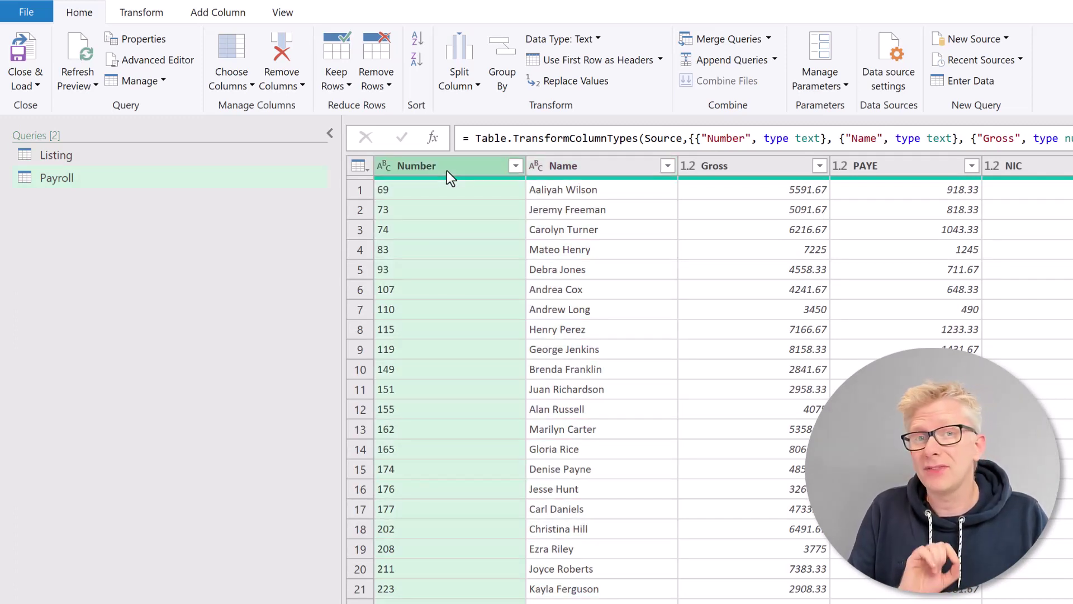
pyautogui.doubleClick(447, 169)
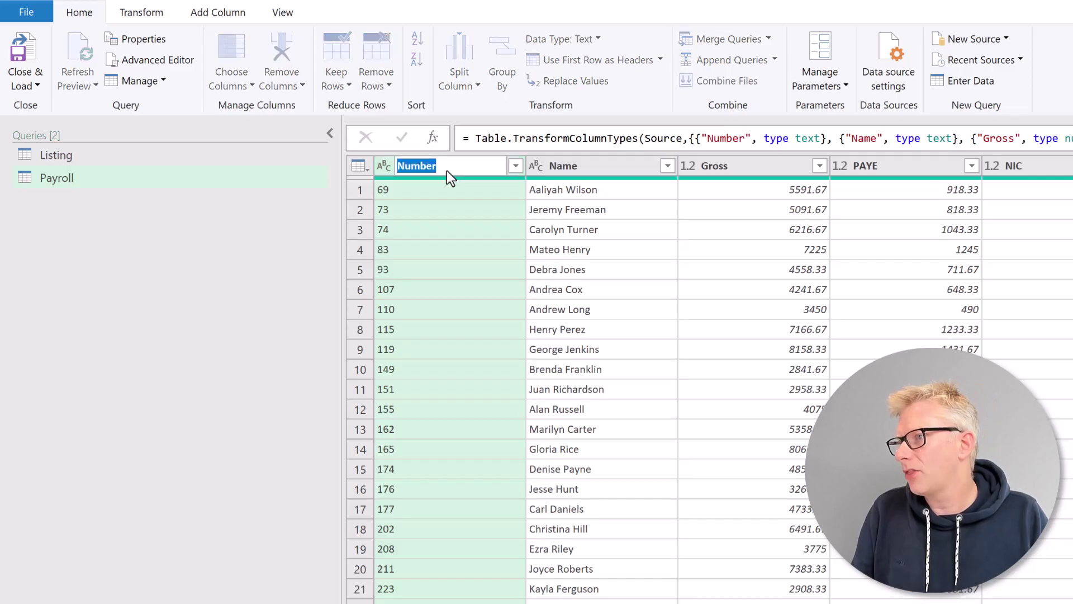
pyautogui.write('Ref')
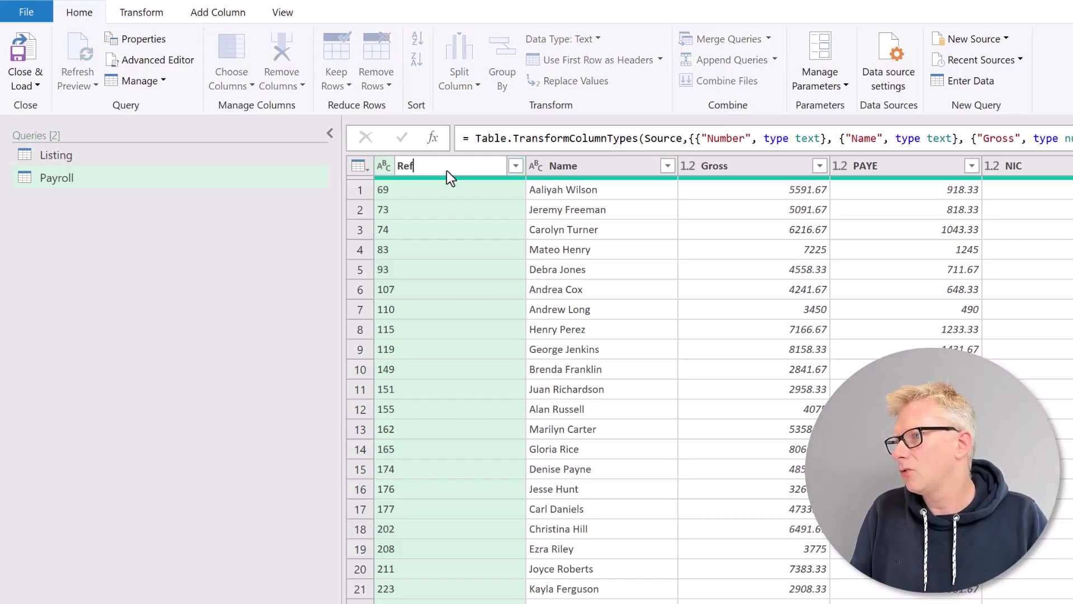
pyautogui.press('Return')
# - Rename Listing's Employee Name column to Name
pyautogui.click(62, 156)
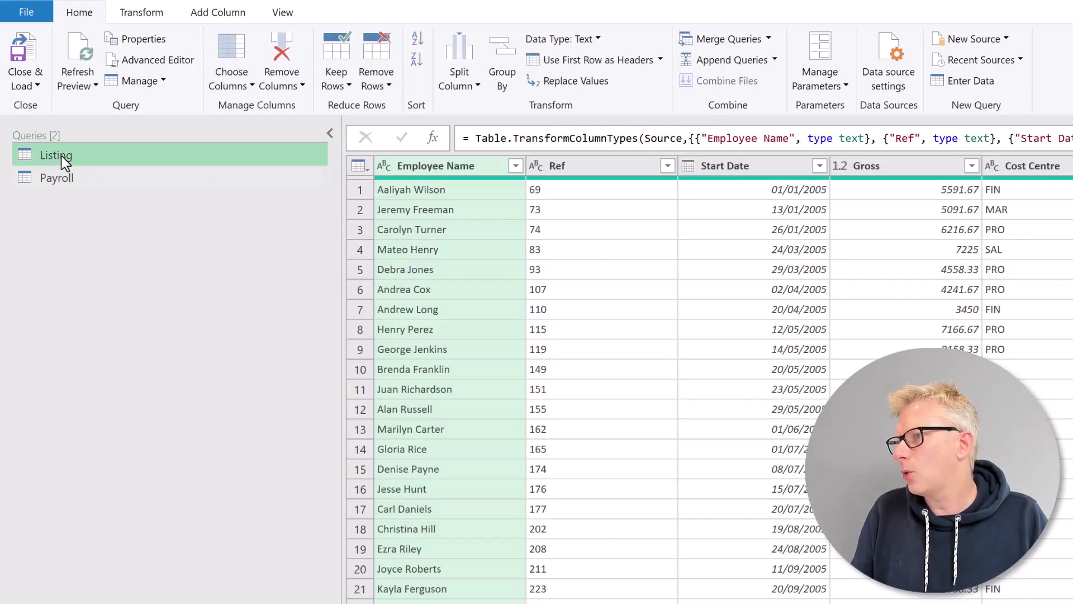
pyautogui.doubleClick(449, 169)
pyautogui.click(444, 166)
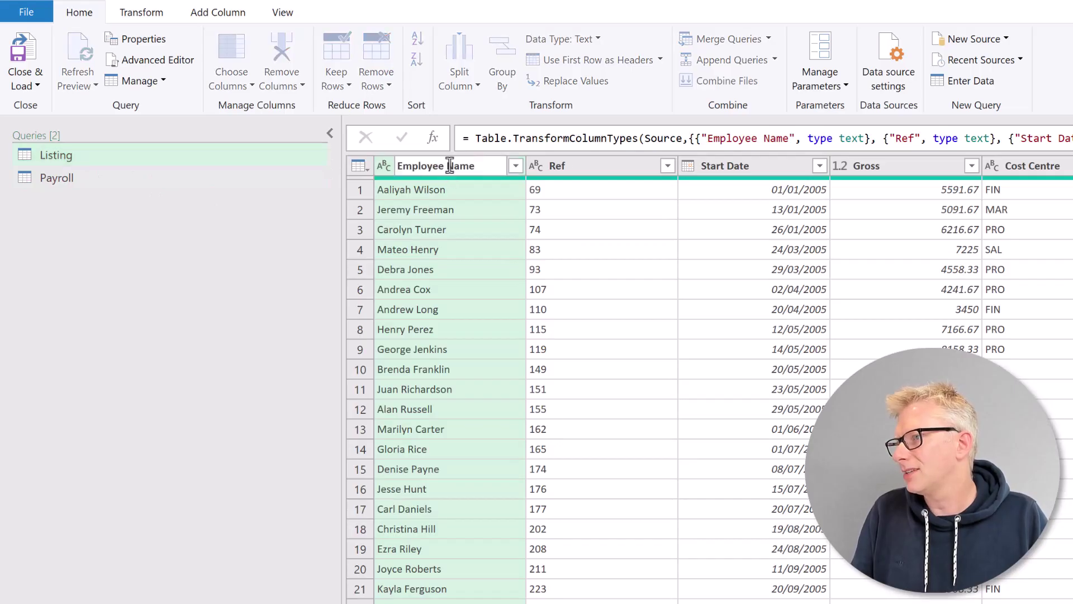
pyautogui.moveTo(444, 166); pyautogui.dragTo(395, 166)
pyautogui.press('BackSpace')
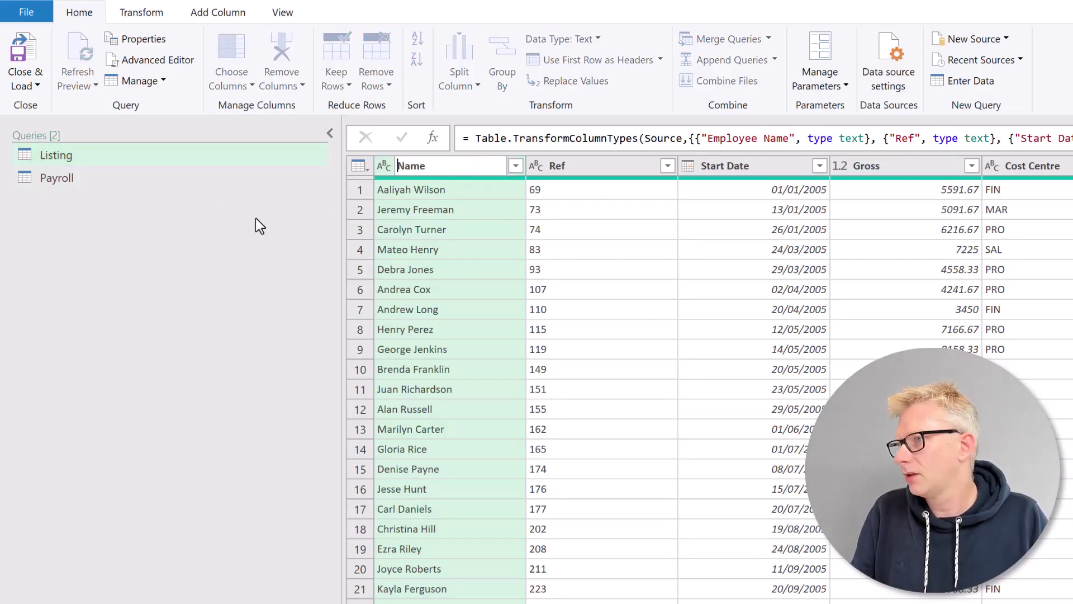
pyautogui.press('Return')
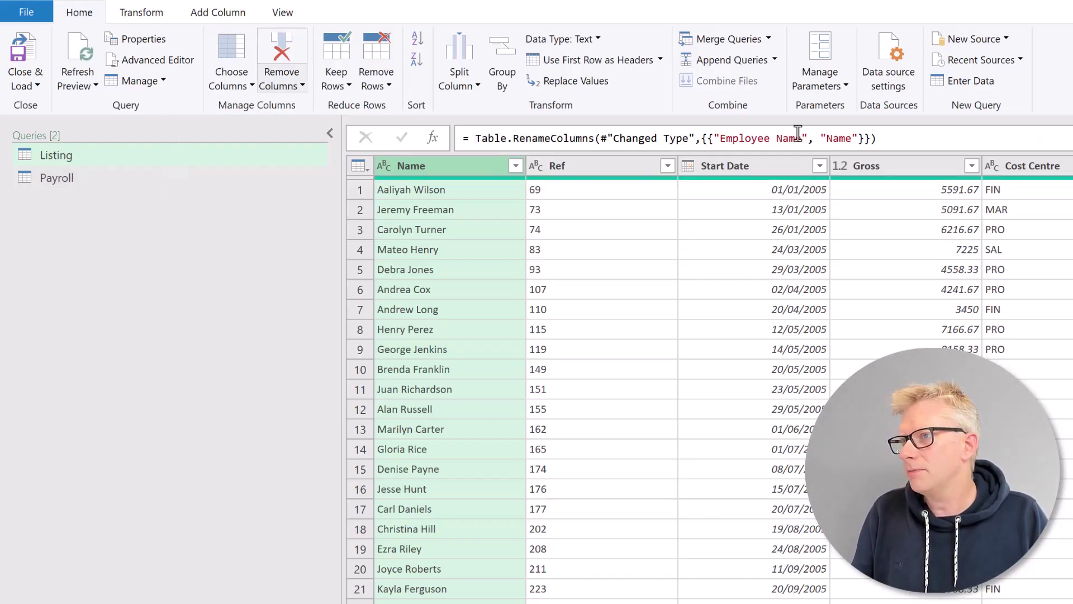
# - Append Listing and Payroll together as a new query
pyautogui.click(775, 60)
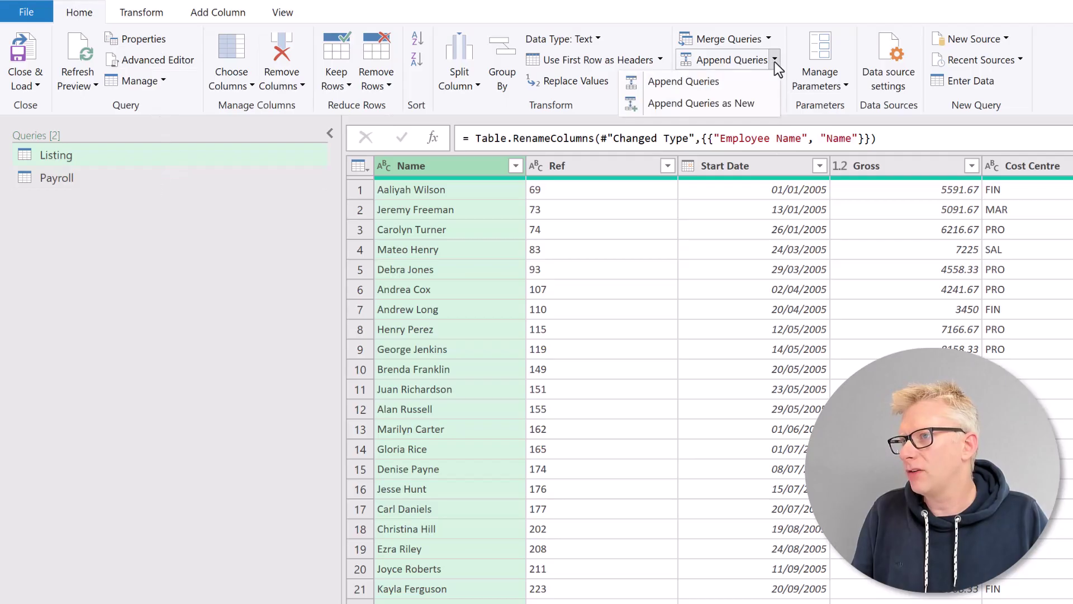
pyautogui.click(723, 106)
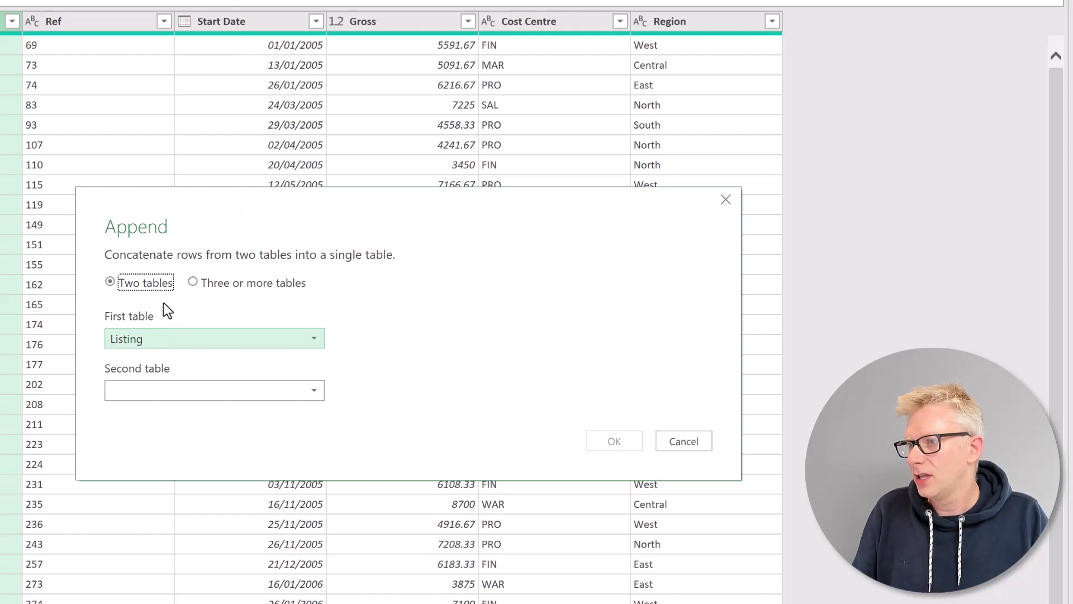
pyautogui.click(307, 391)
pyautogui.click(146, 429)
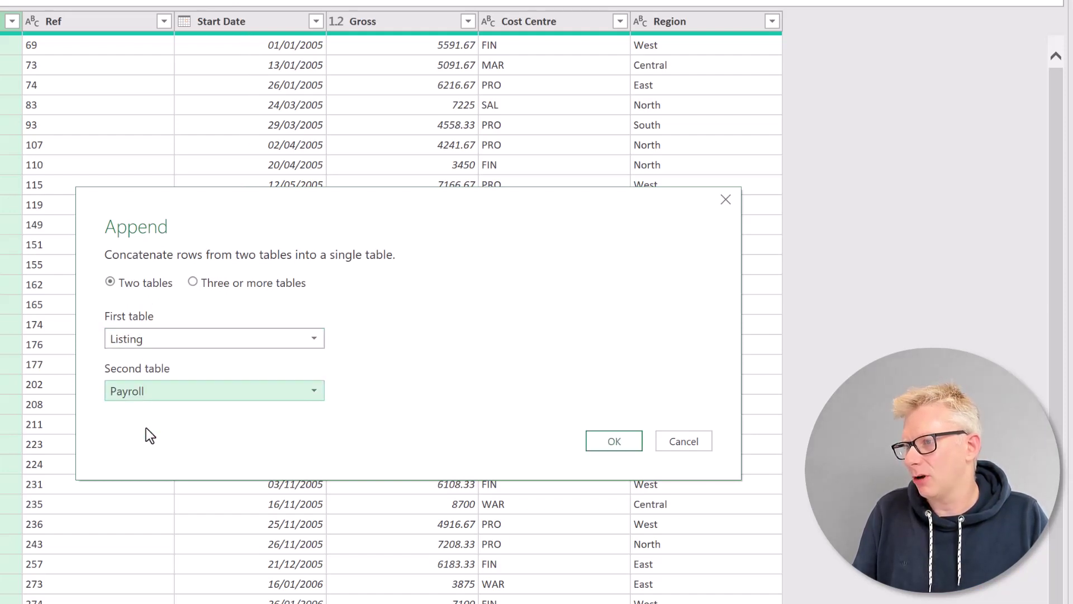
pyautogui.click(627, 445)
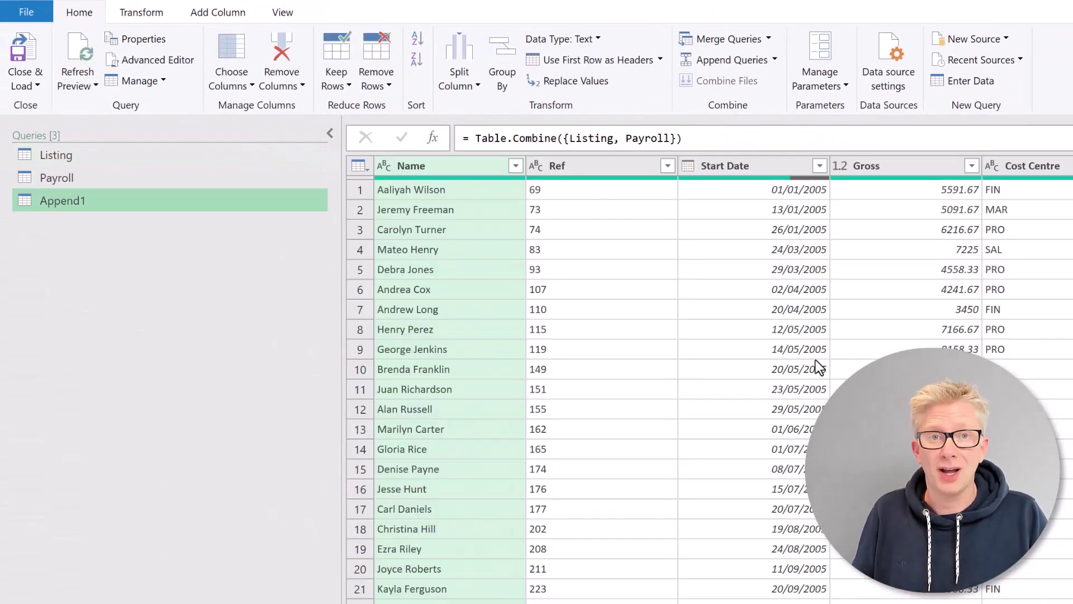
# - Name the appended query Reconciliation
pyautogui.press('F2')
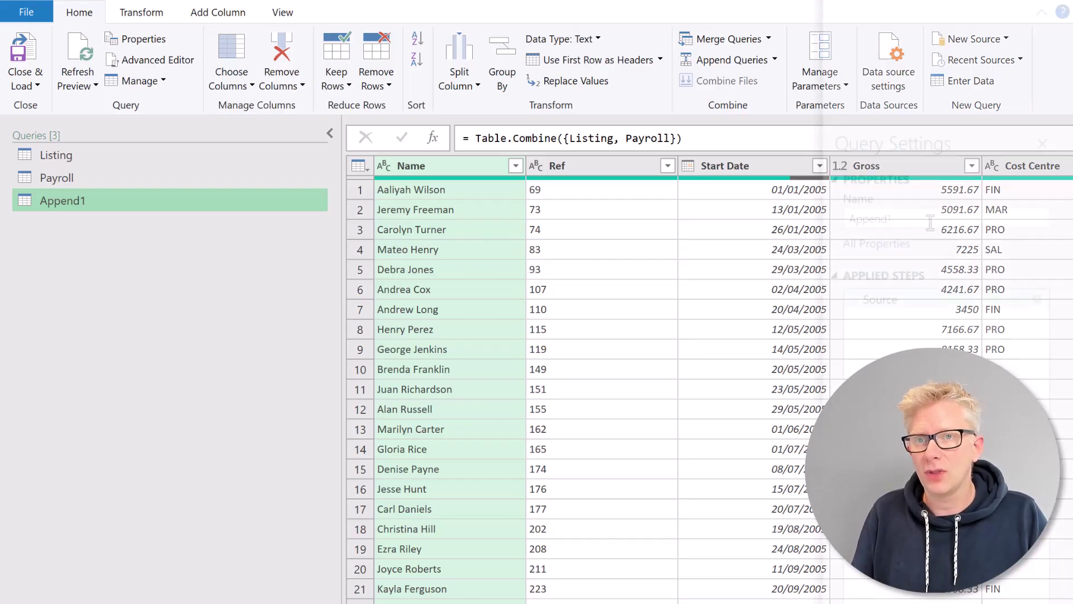
pyautogui.write('Re')
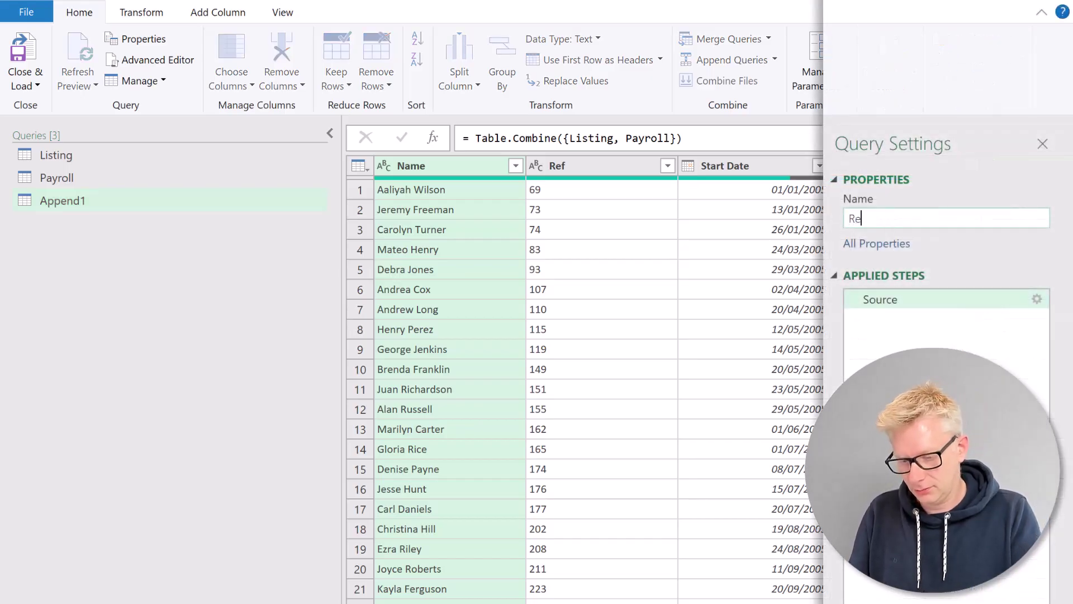
pyautogui.write('conciliation')
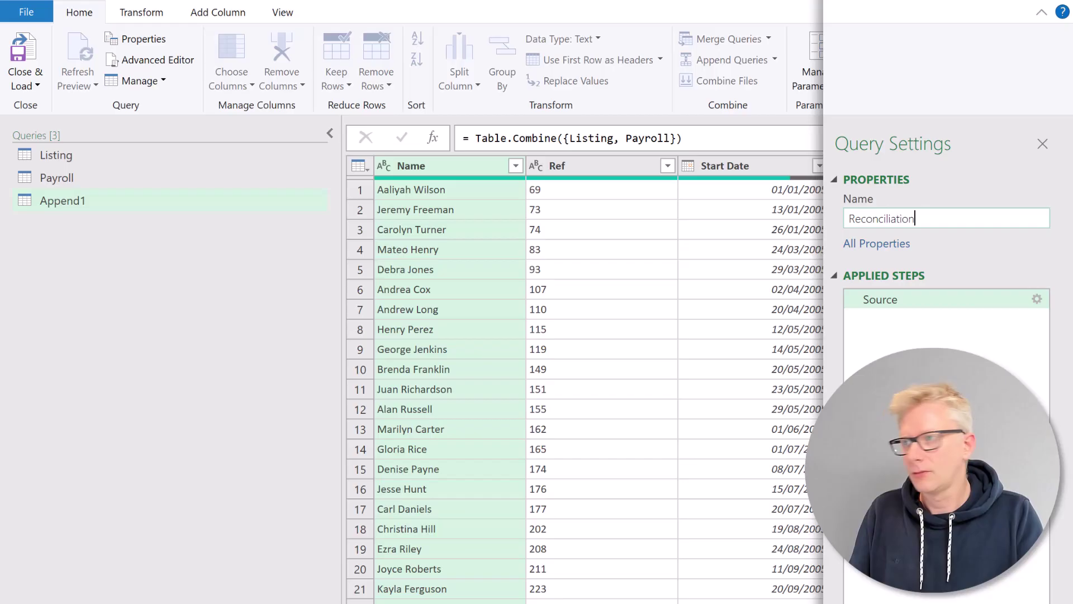
pyautogui.press('Return')
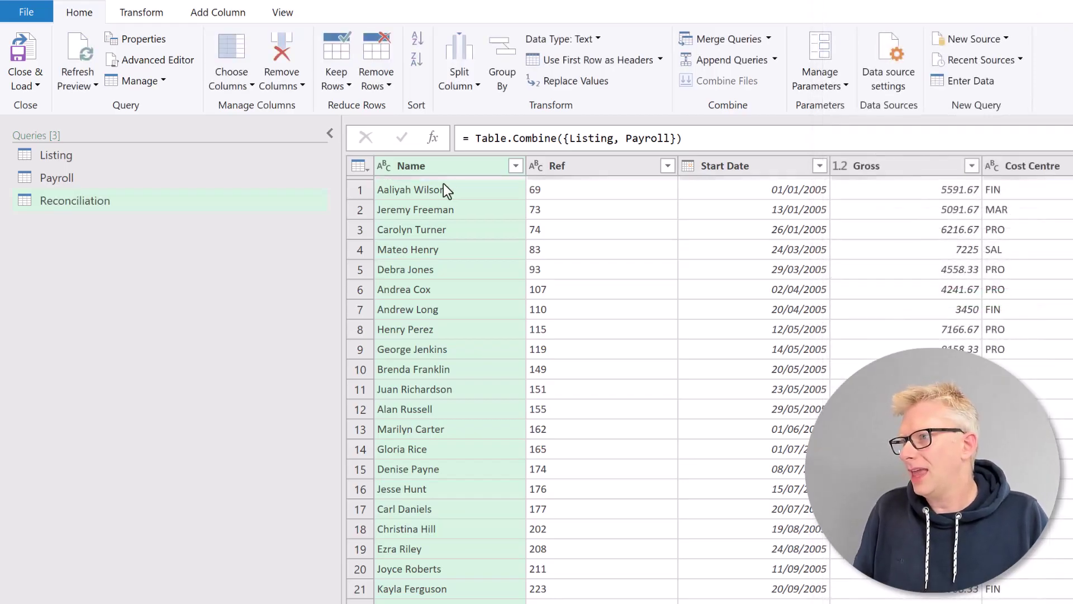
# - Keep only the Name and Ref columns in Reconciliation
pyautogui.keyDown('ctrl'); pyautogui.click(582, 172); pyautogui.keyUp('ctrl')
pyautogui.rightClick(581, 172)
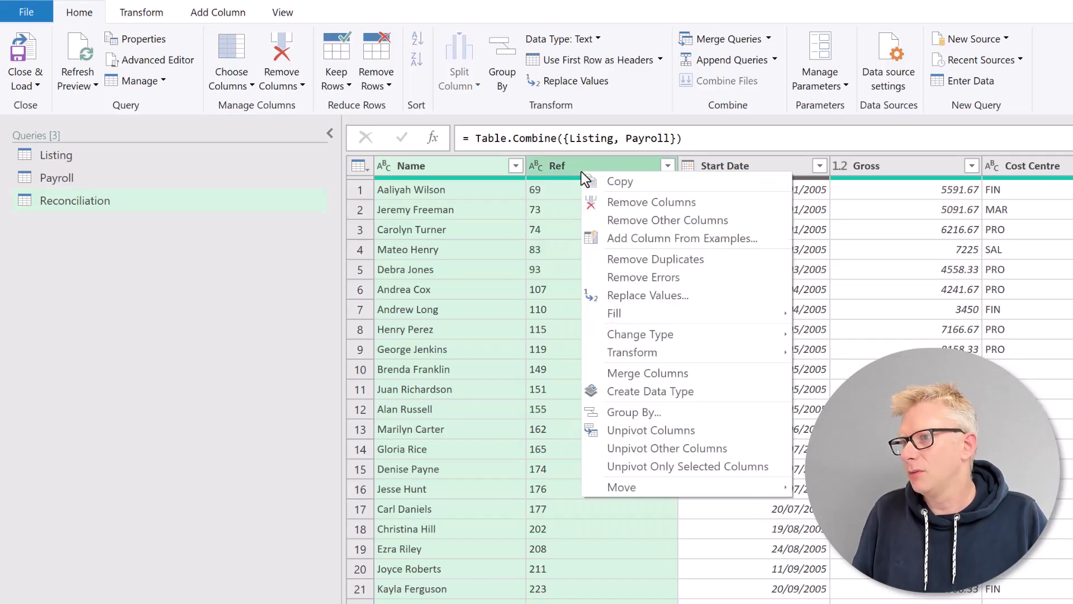
pyautogui.click(643, 219)
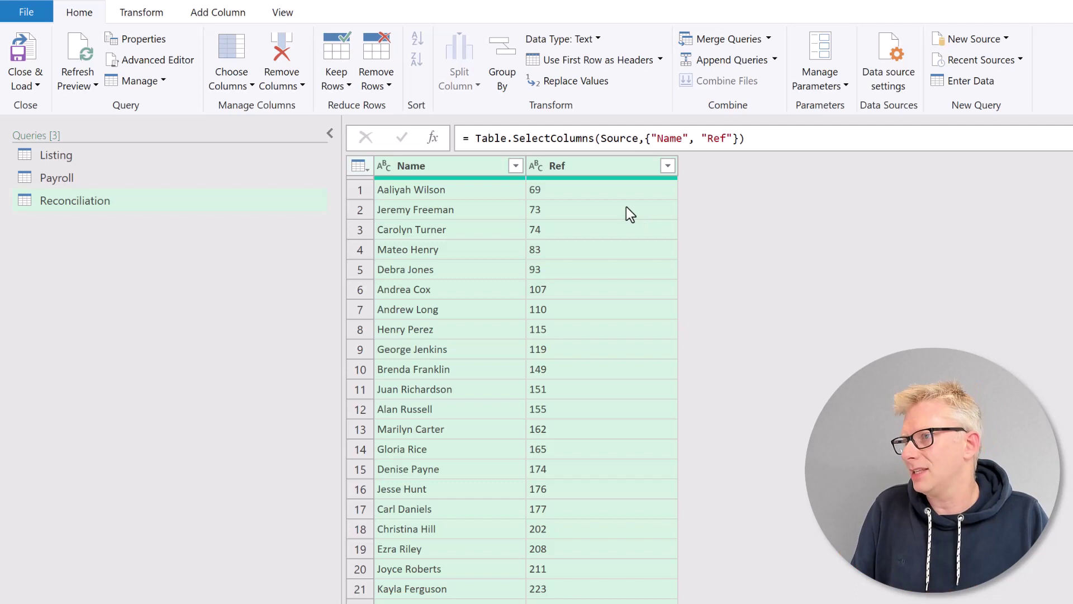
# - Remove duplicate rows based on the Ref column
pyautogui.click(614, 174)
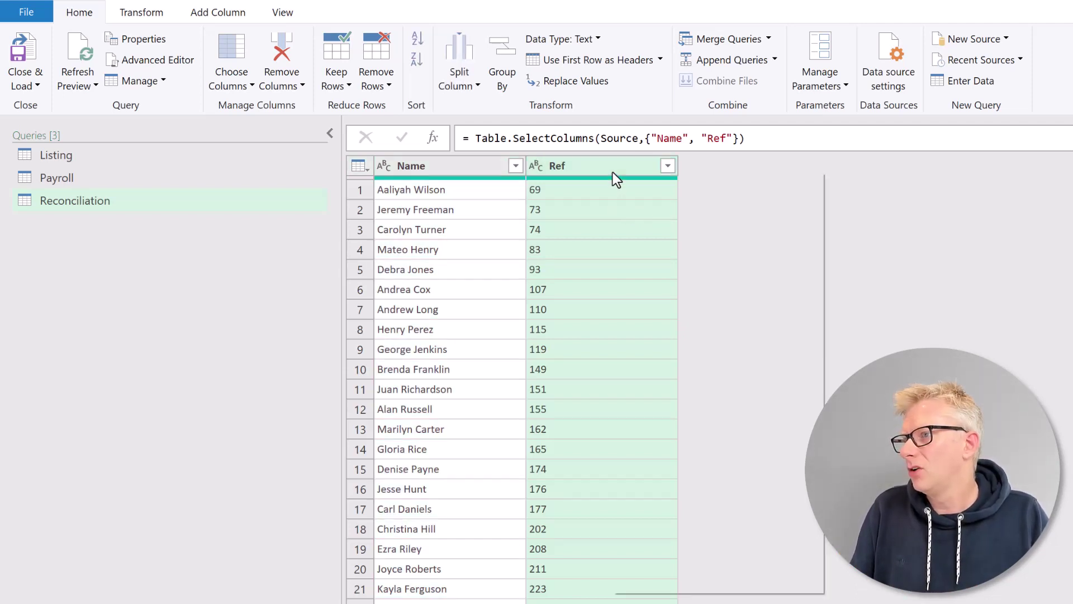
pyautogui.rightClick(613, 173)
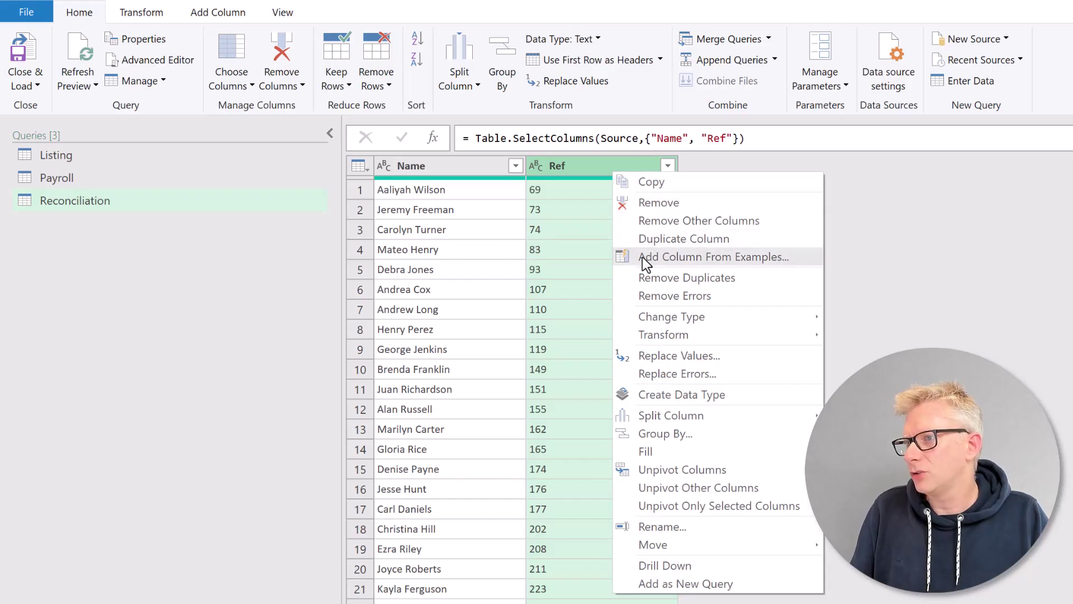
pyautogui.click(657, 276)
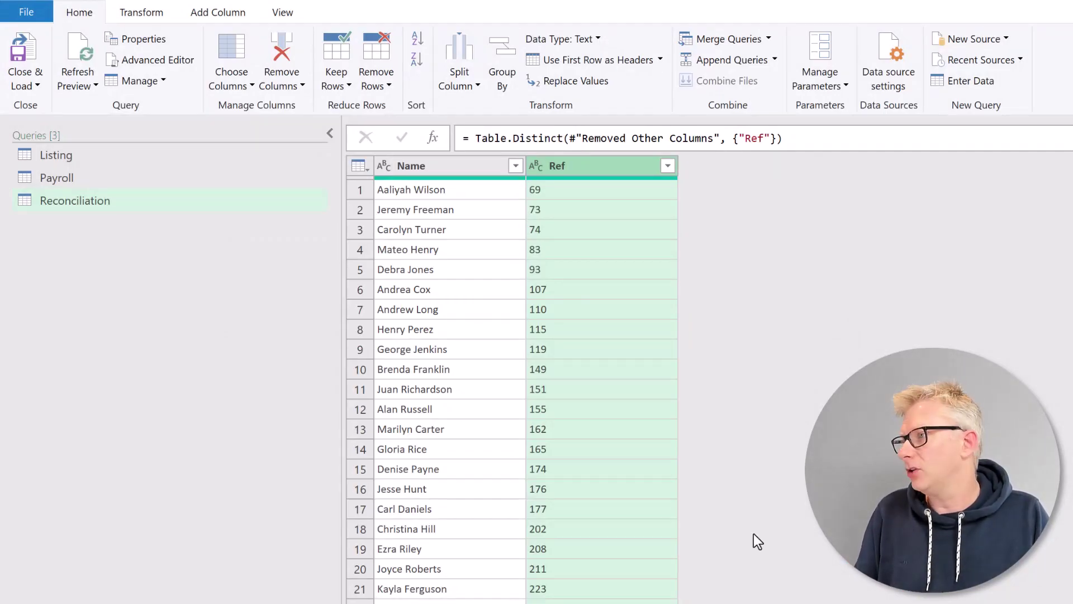
# - Left-outer merge Listing into Reconciliation, matching on Ref in both tables
pyautogui.click(63, 199)
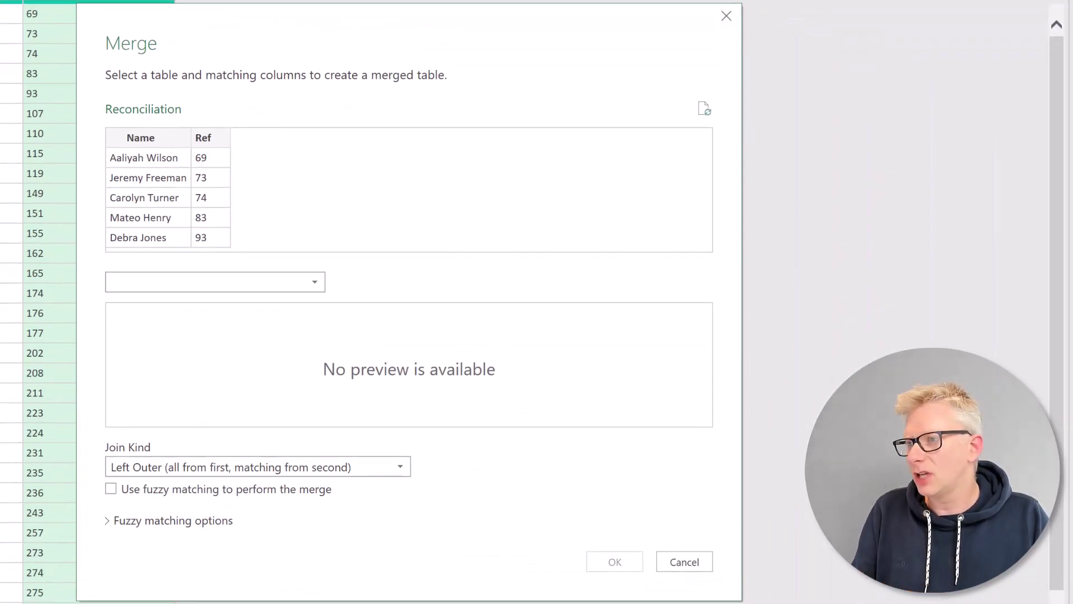
pyautogui.click(239, 283)
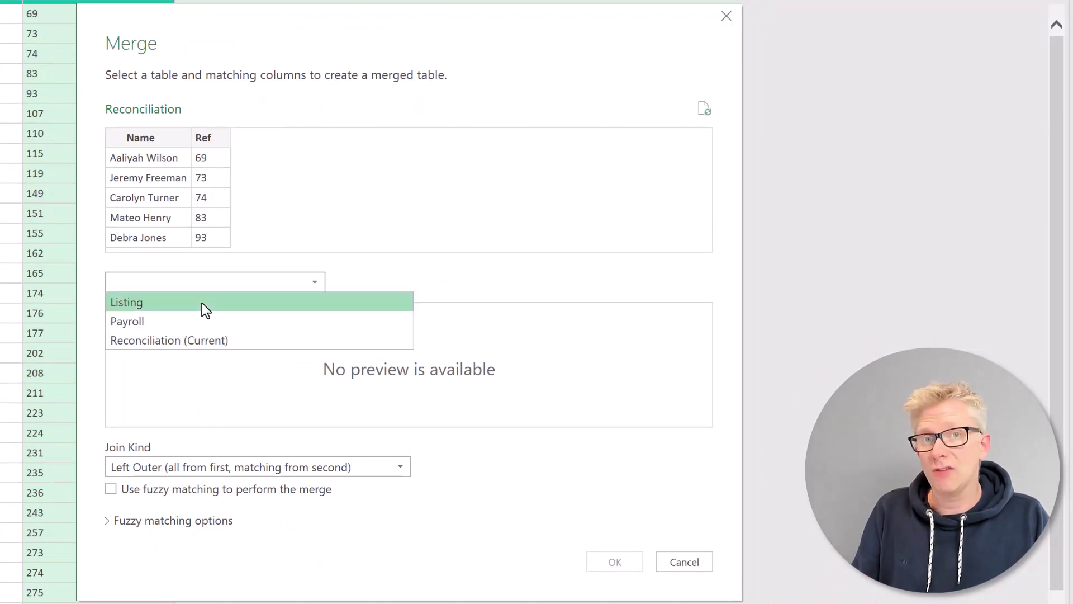
pyautogui.click(160, 301)
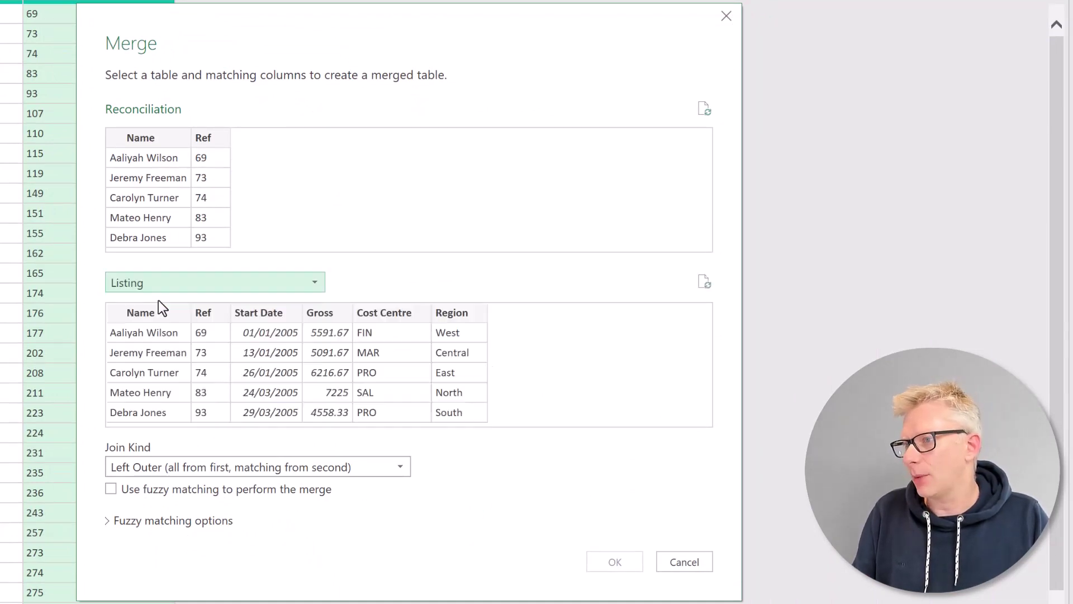
pyautogui.click(206, 139)
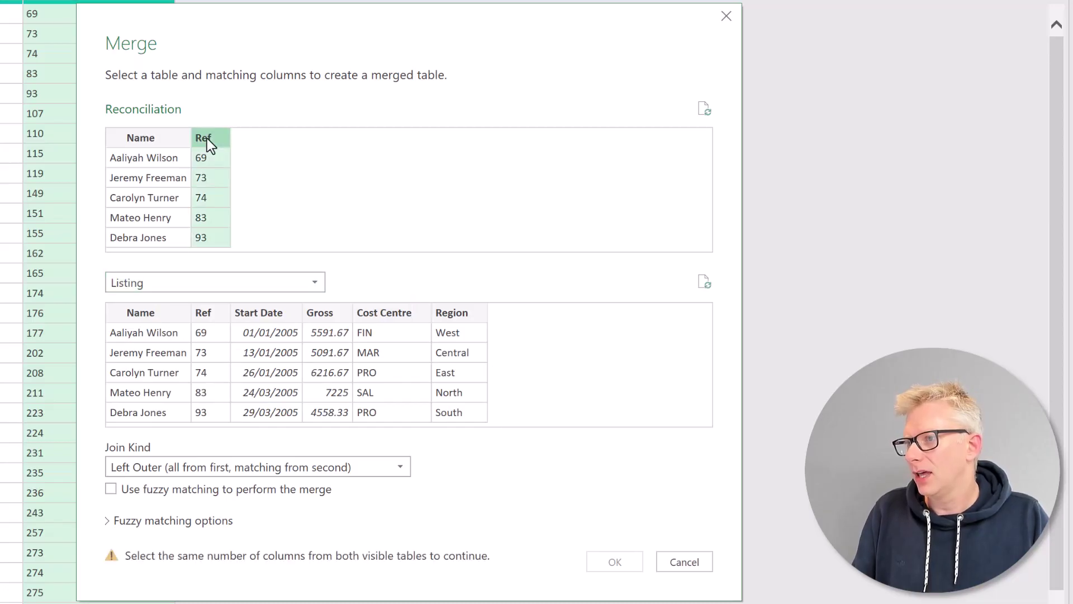
pyautogui.click(206, 312)
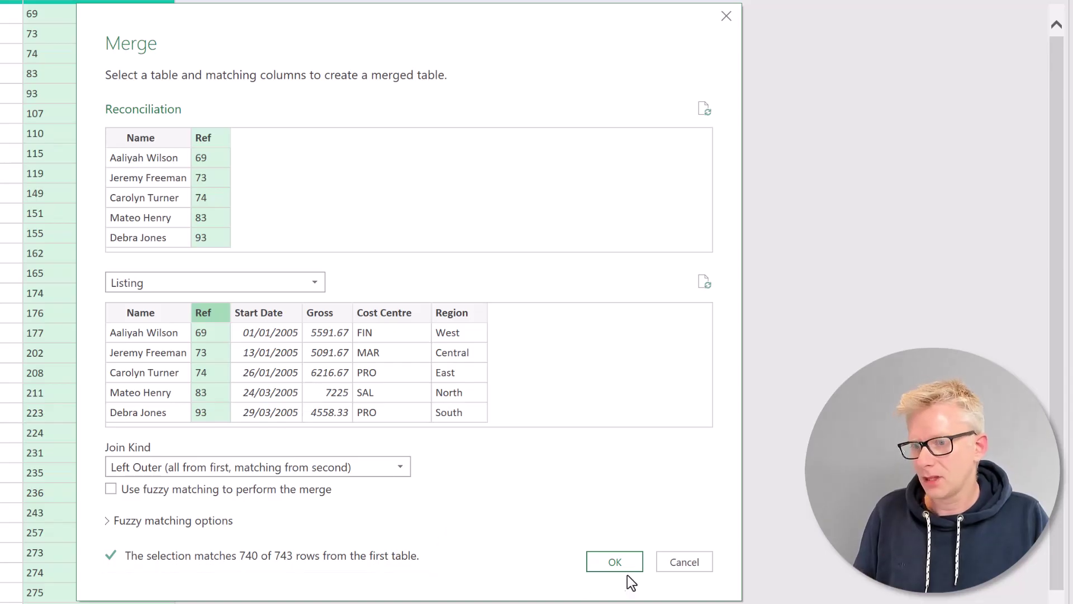
pyautogui.click(615, 563)
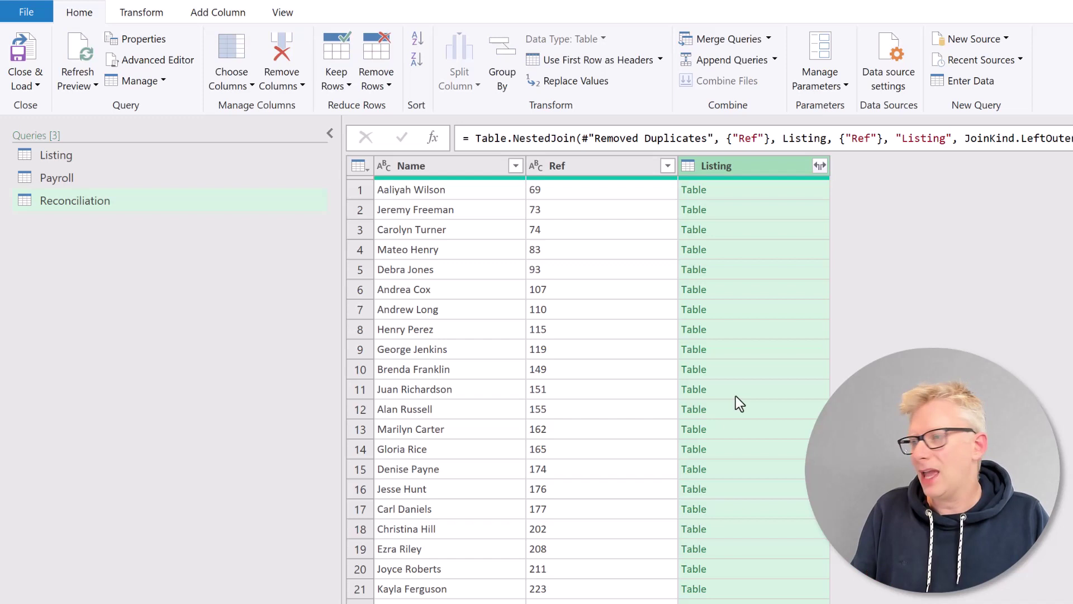
# - Expand the nested Listing column to include only Gross, creating Listing.Gross
pyautogui.click(820, 165)
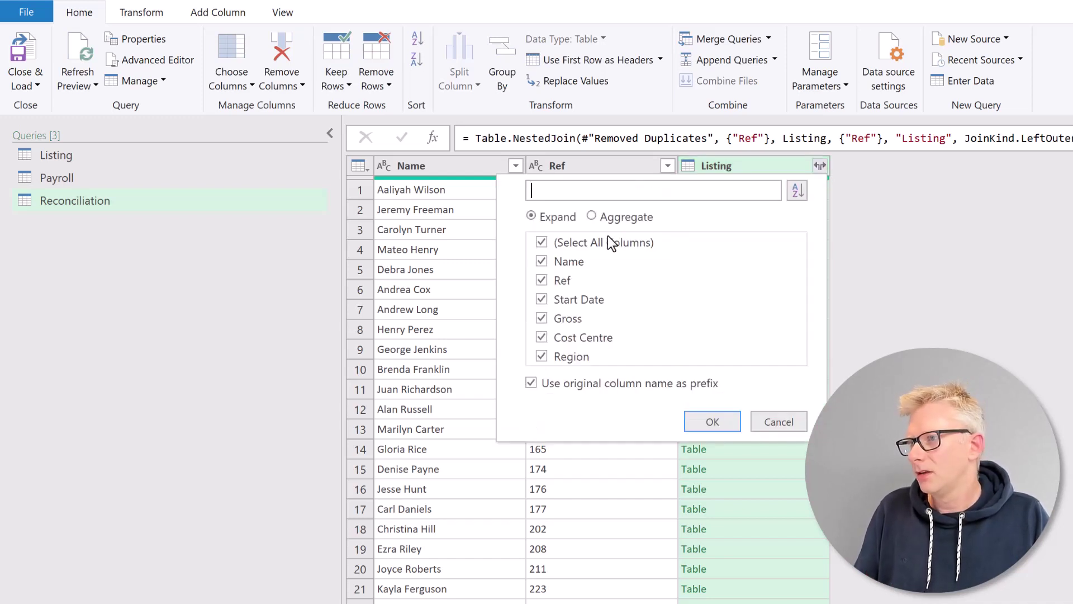
pyautogui.click(609, 240)
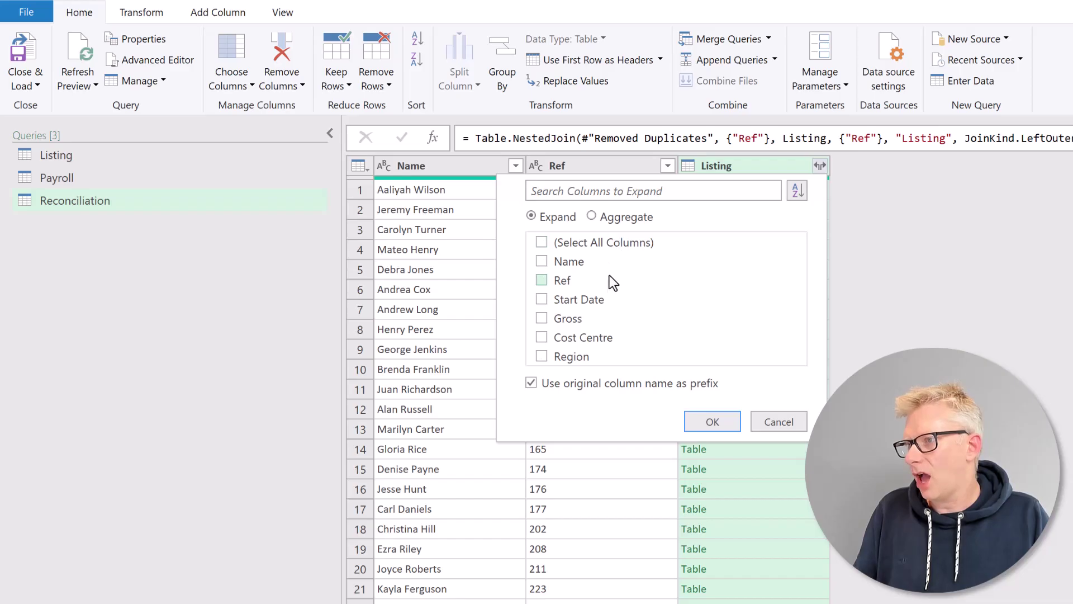
pyautogui.click(542, 318)
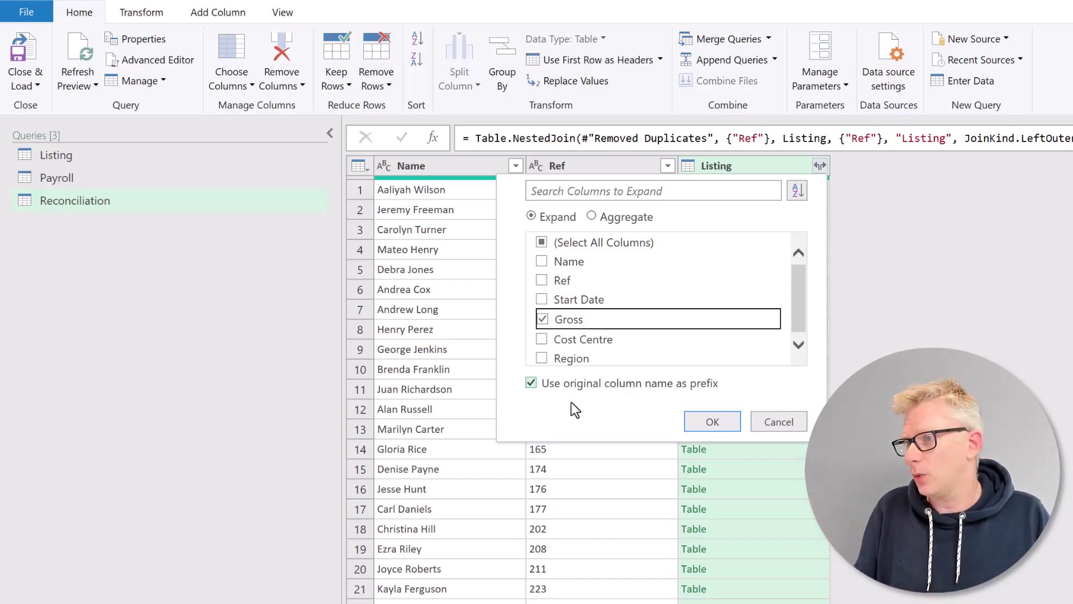
pyautogui.click(722, 422)
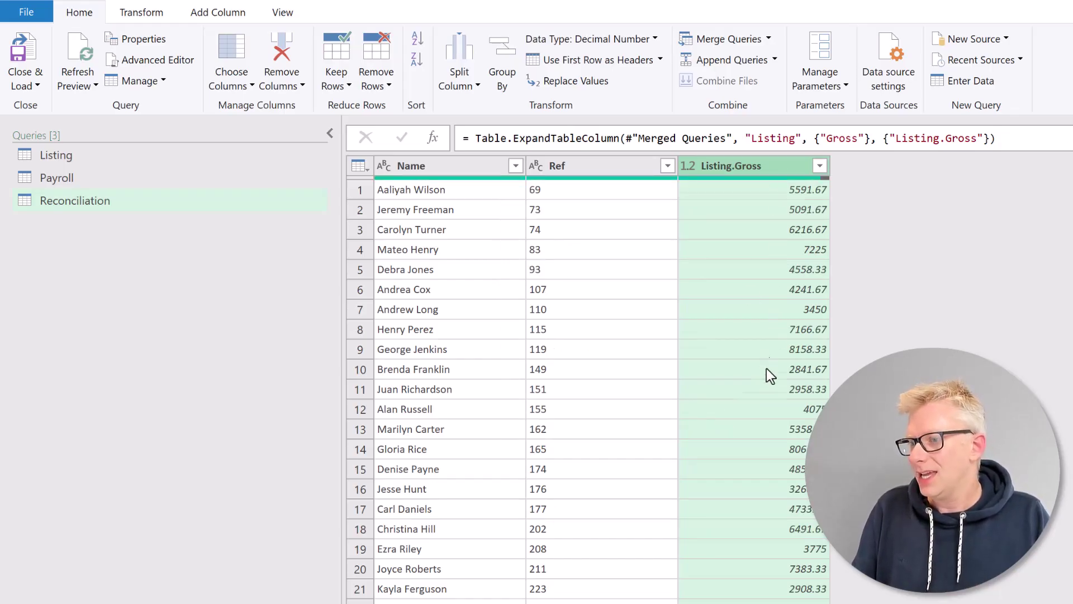
# - Scroll to the last of the 743 rows to find the null Listing.Gross values
pyautogui.scroll(-20, 756, 445)
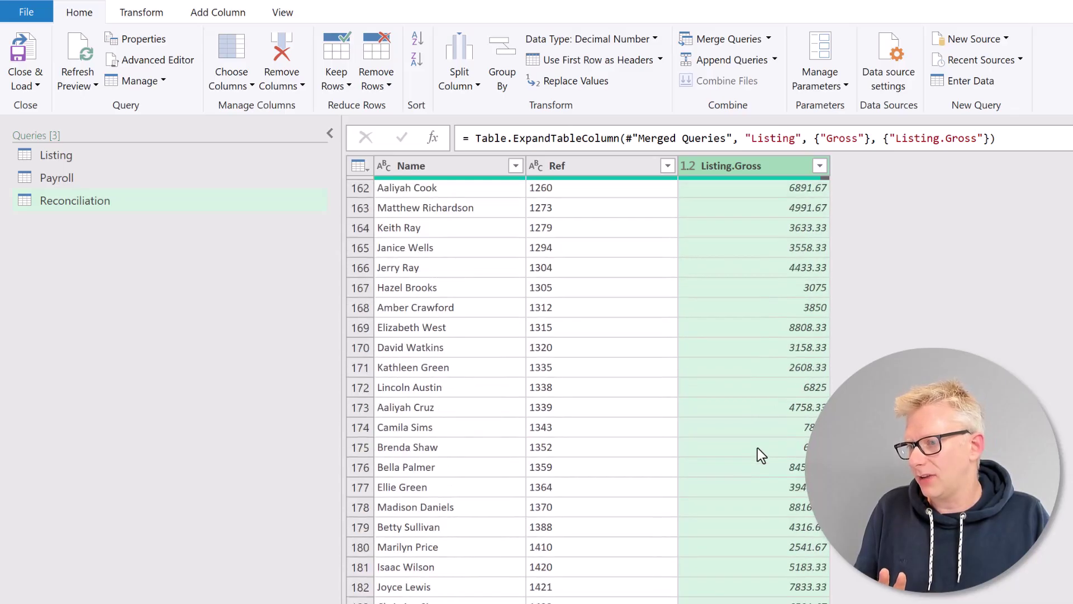
pyautogui.scroll(-20, 751, 458)
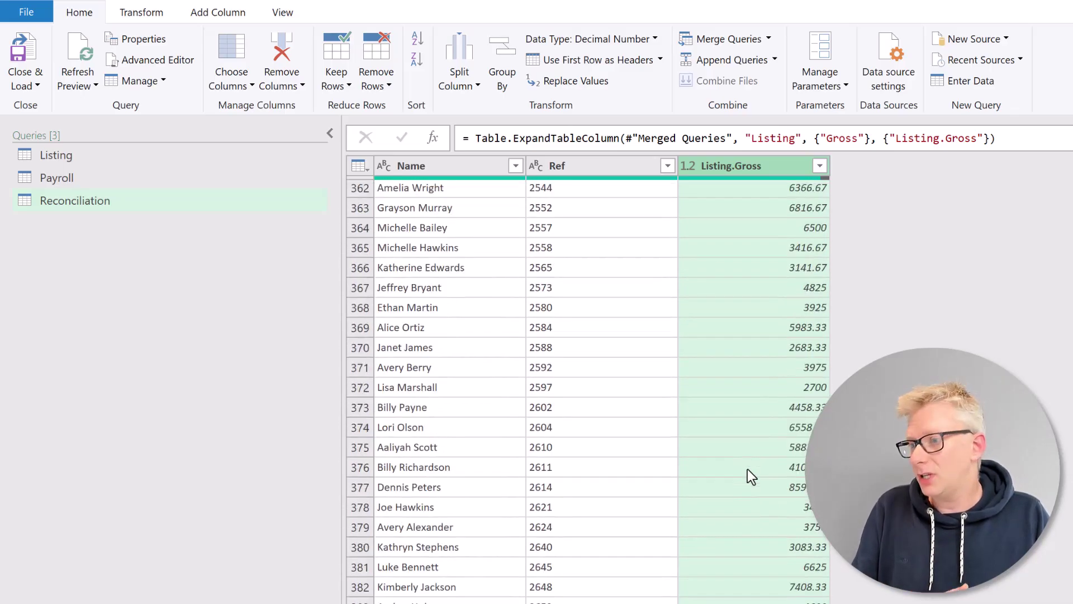
pyautogui.scroll(-20, 747, 468)
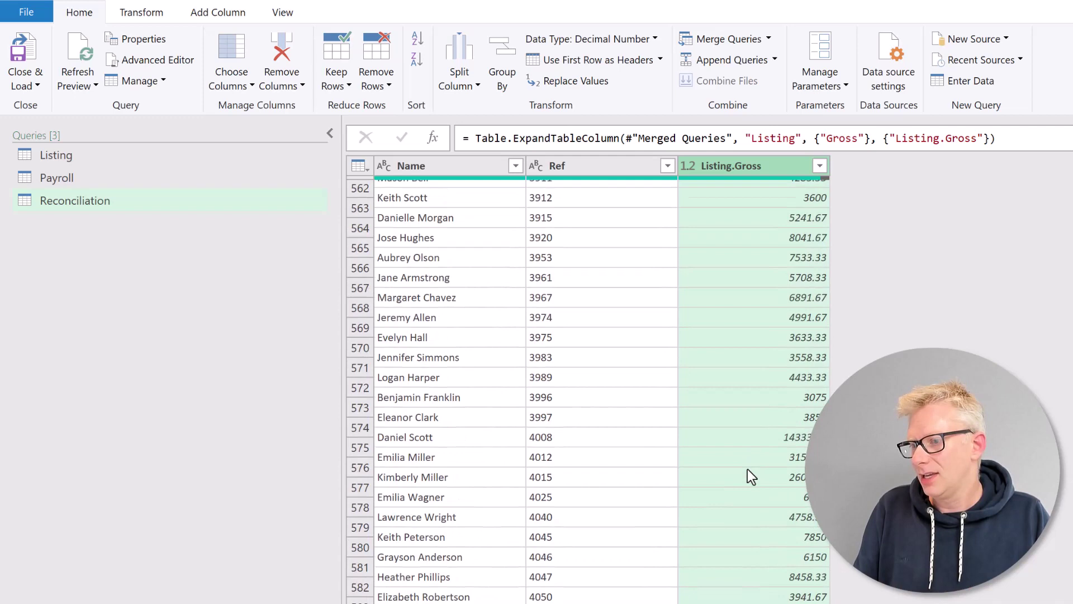
pyautogui.scroll(-20, 747, 468)
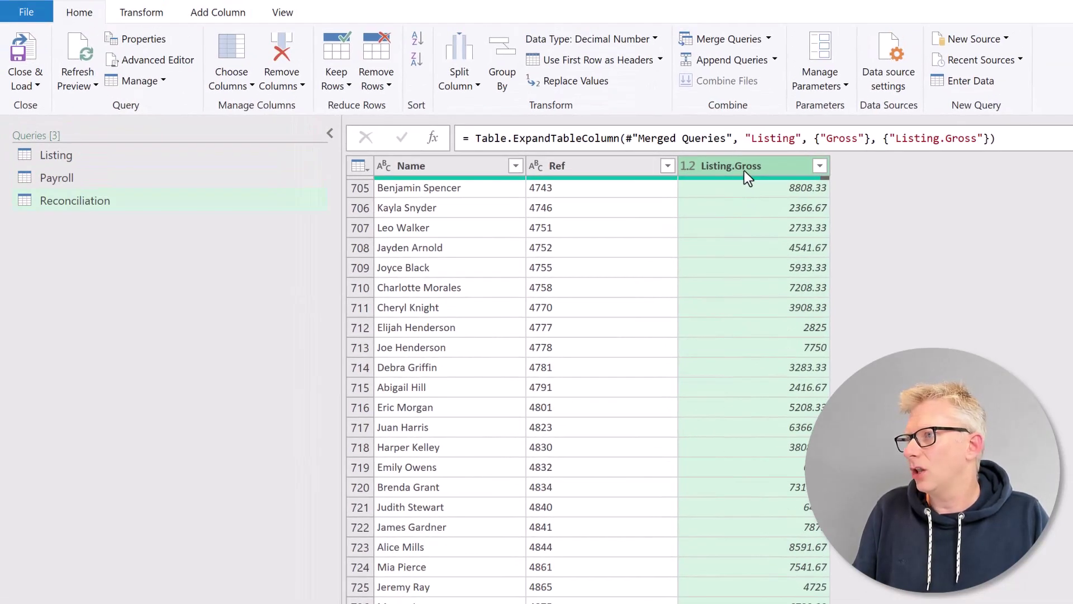
pyautogui.click(148, 12)
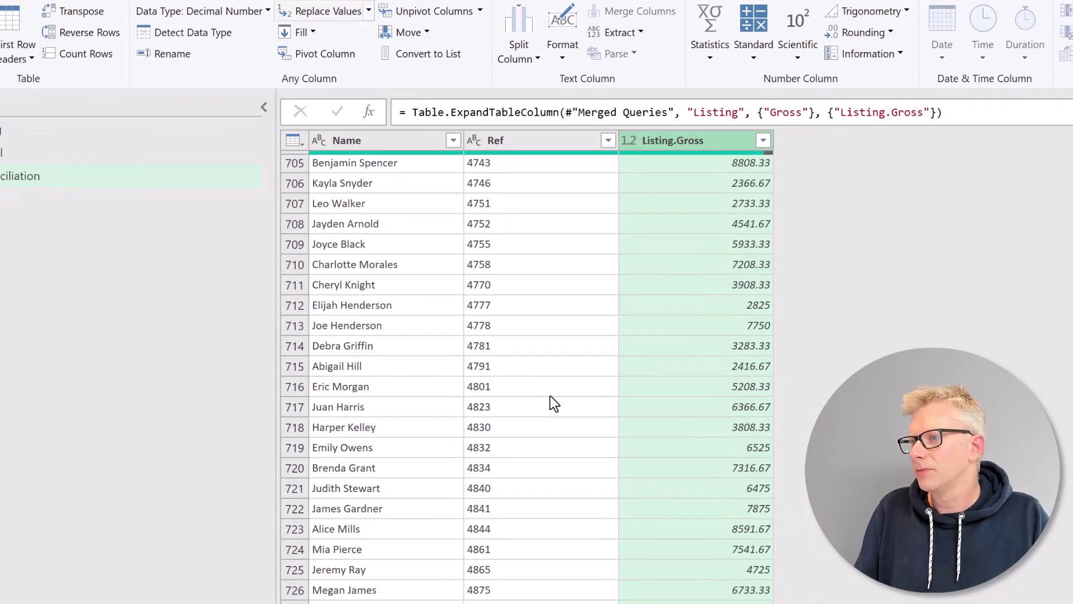
pyautogui.click(393, 38)
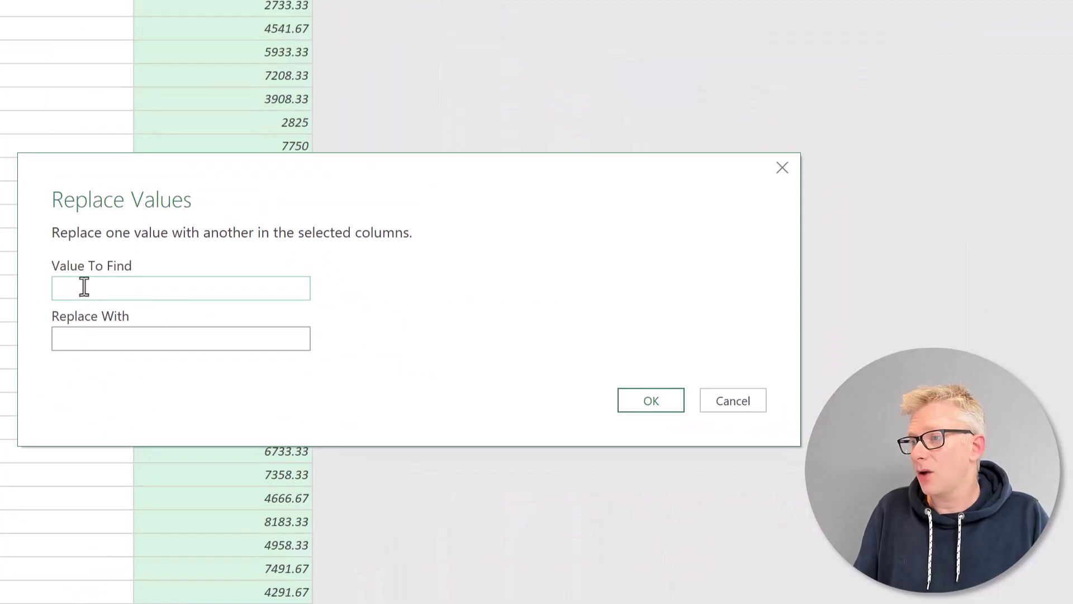
pyautogui.write('null')
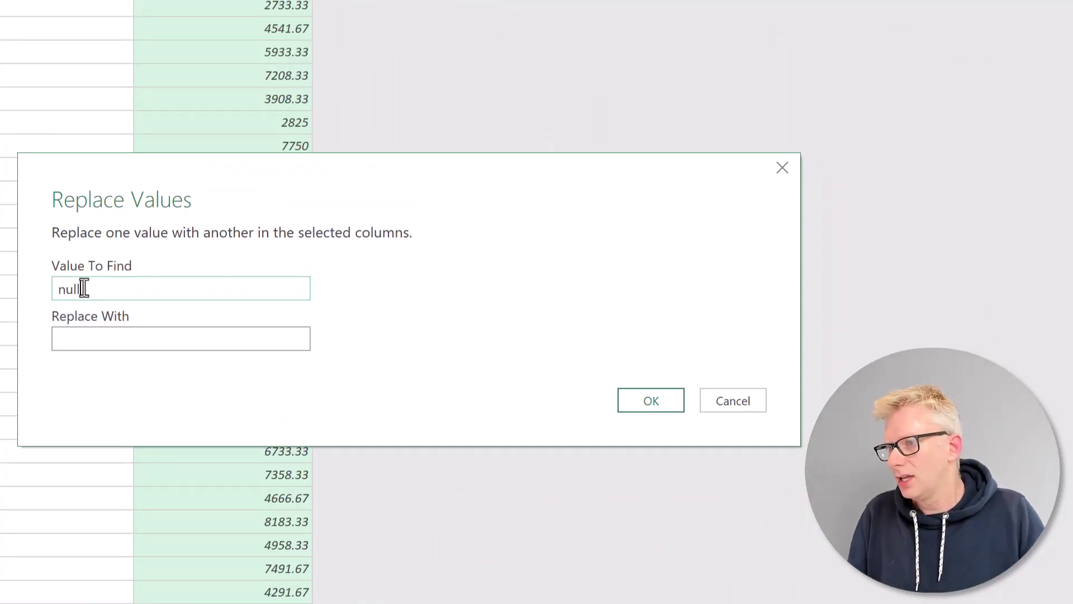
pyautogui.click(120, 339)
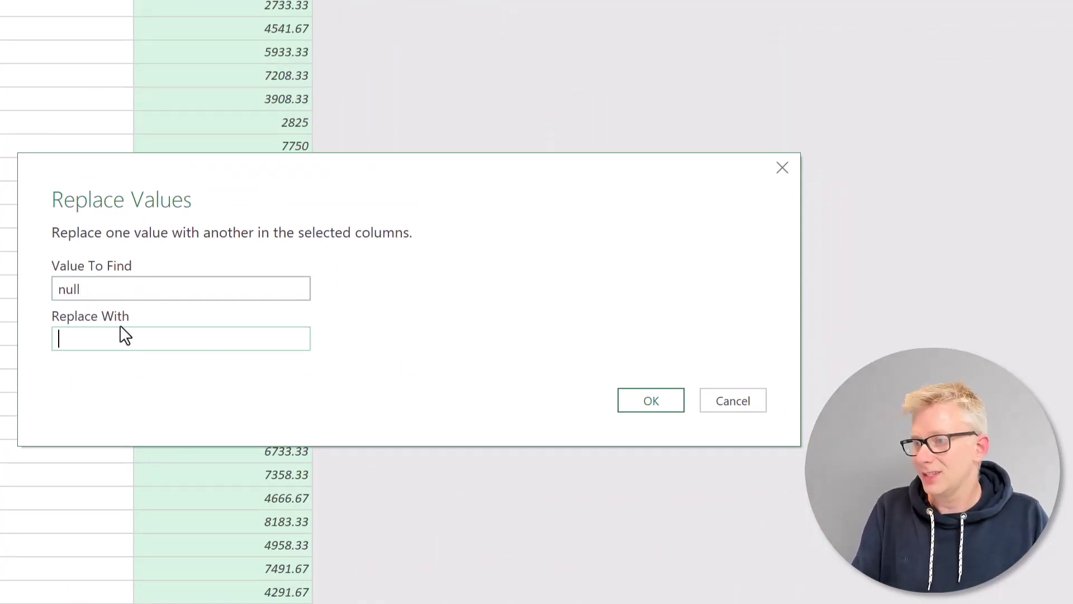
pyautogui.write('0')
pyautogui.click(657, 400)
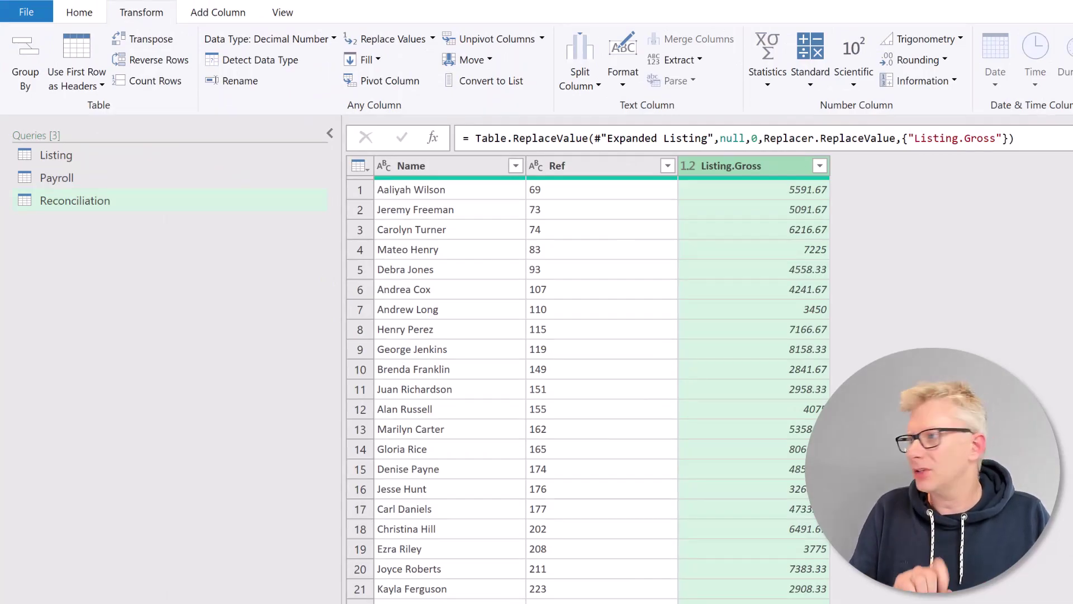
pyautogui.click(124, 206)
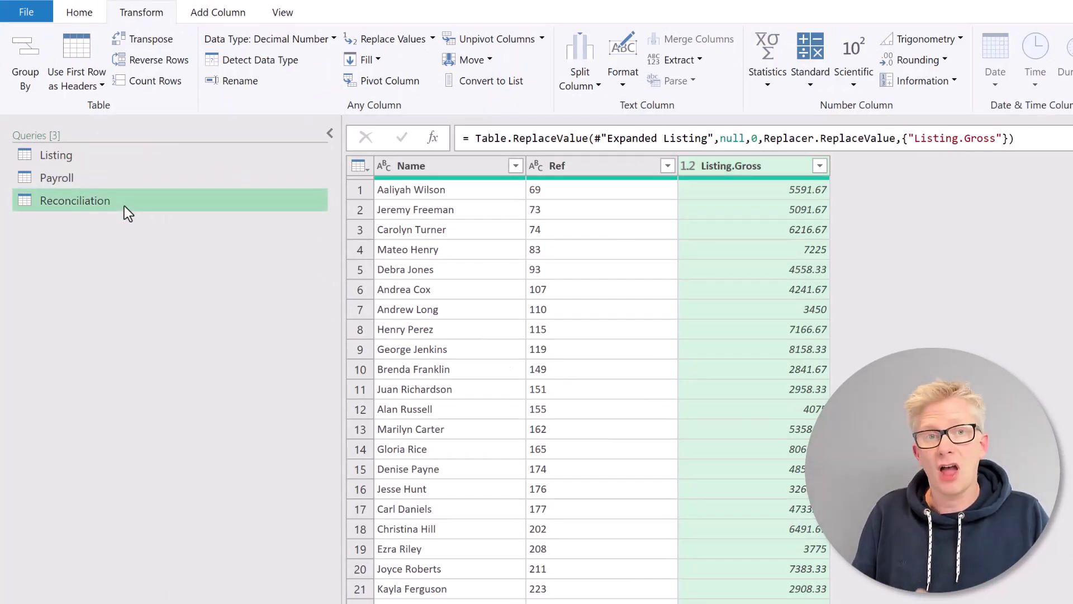
pyautogui.click(88, 14)
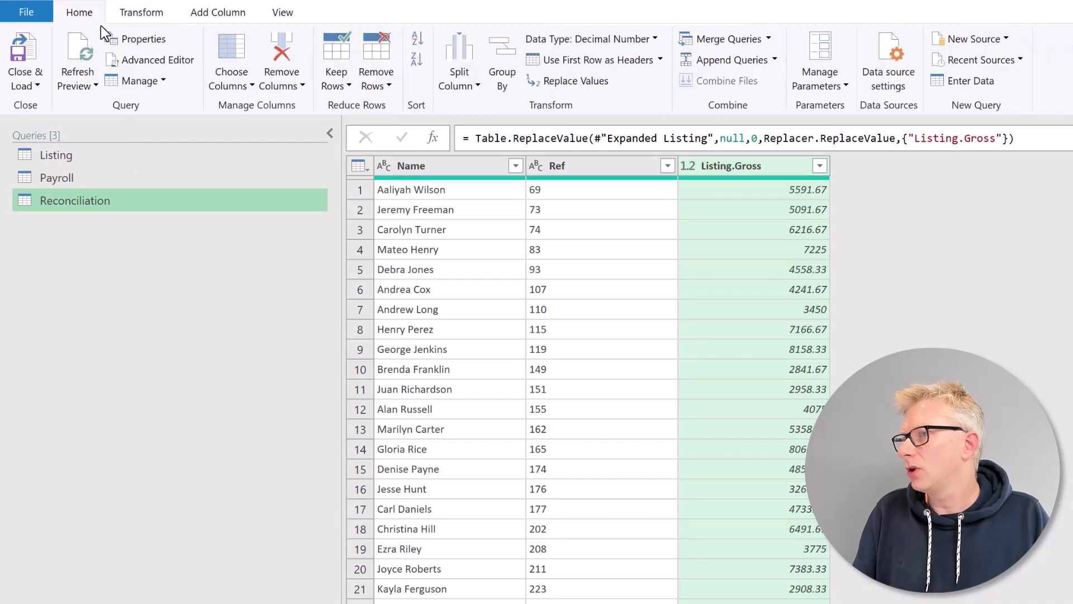
# - Left-outer merge Payroll into Reconciliation on Ref, matching 740 of 743 rows
pyautogui.click(729, 39)
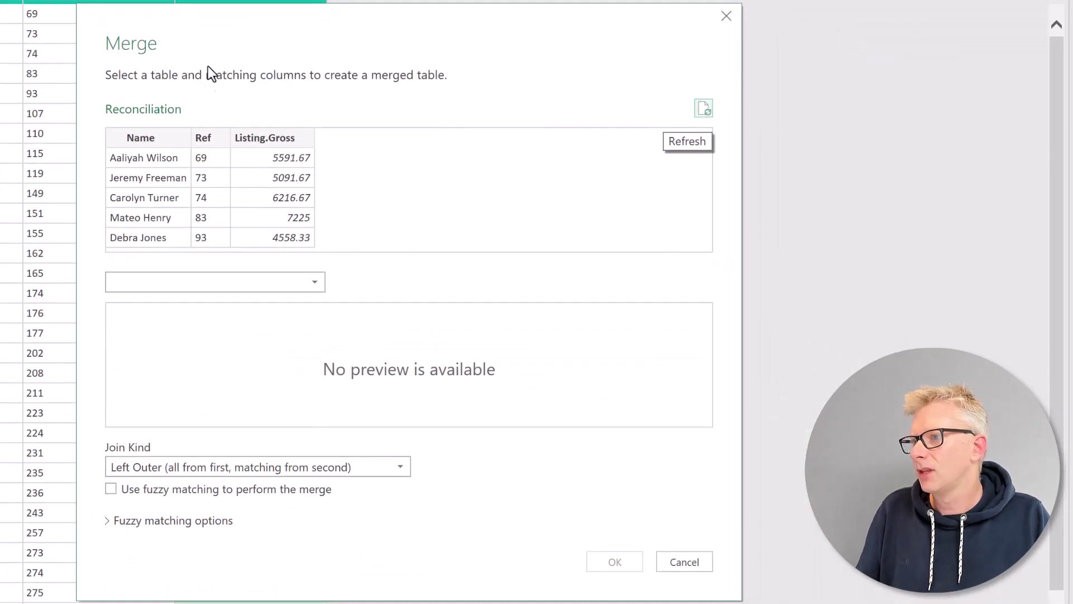
pyautogui.click(229, 287)
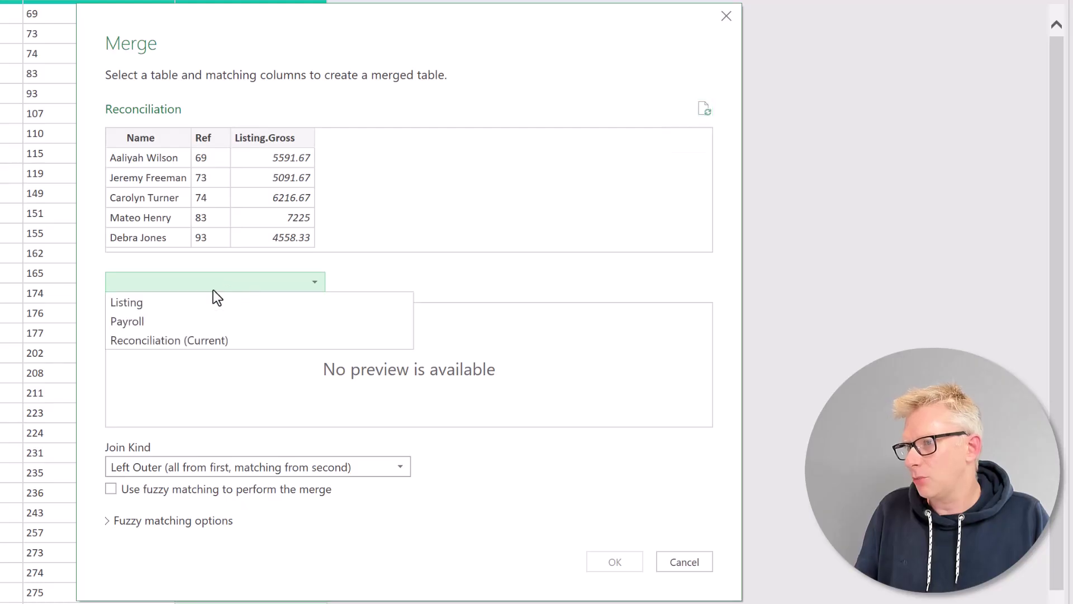
pyautogui.click(149, 322)
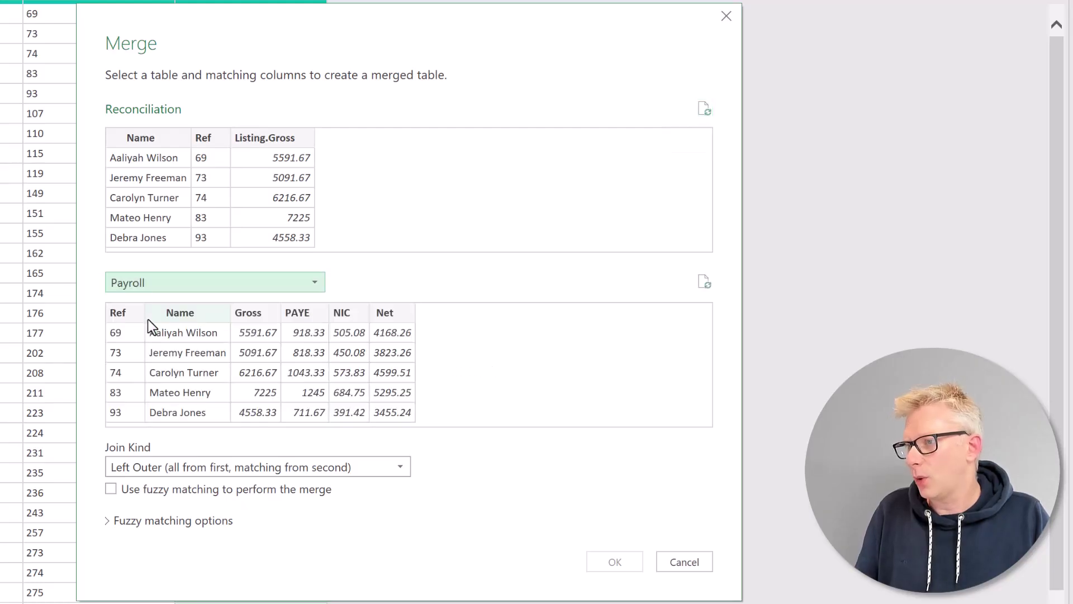
pyautogui.click(128, 314)
pyautogui.click(203, 140)
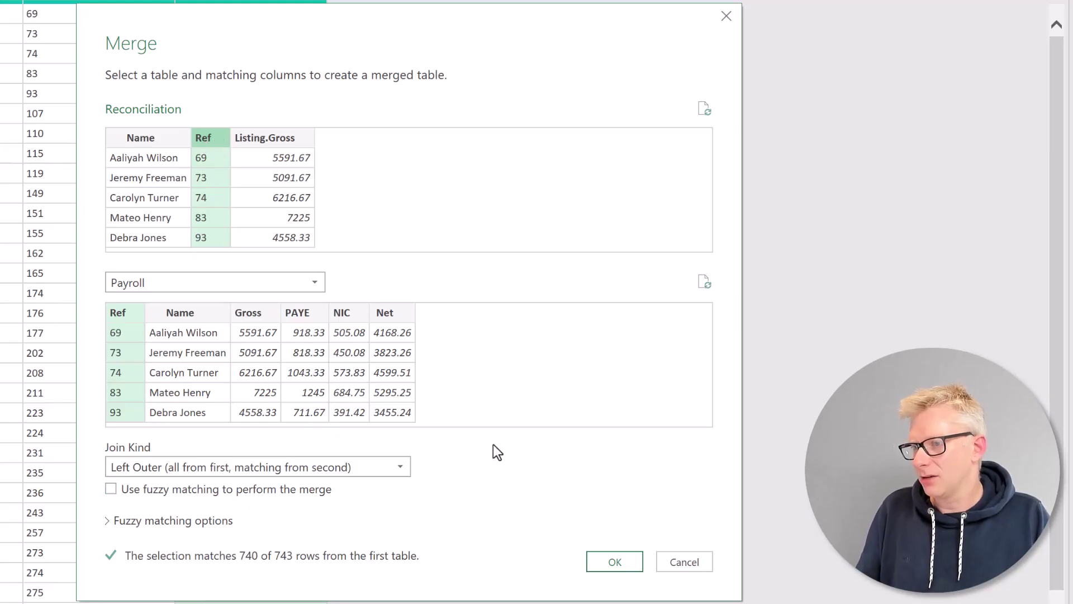
pyautogui.click(614, 562)
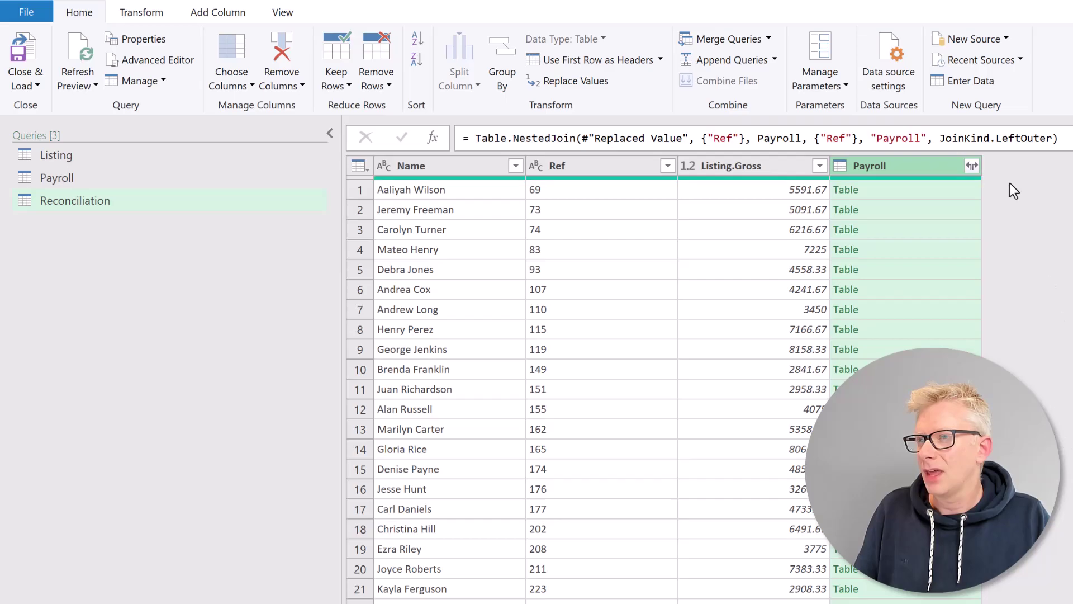
# - Expand the nested Payroll column to Gross only, adding Payroll.Gross beside Listing.Gross
pyautogui.click(972, 165)
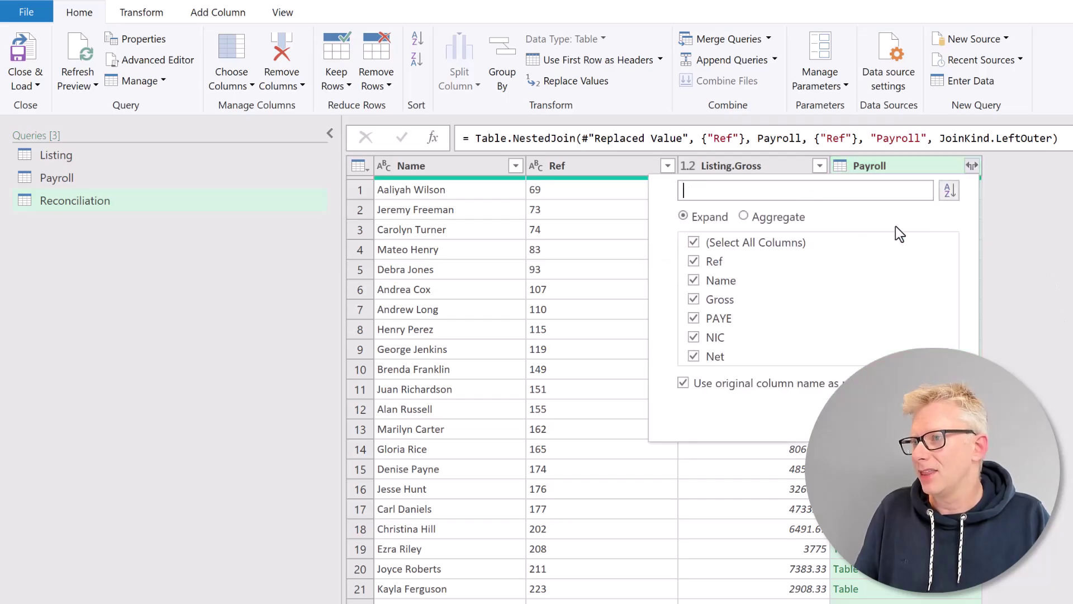
pyautogui.click(693, 242)
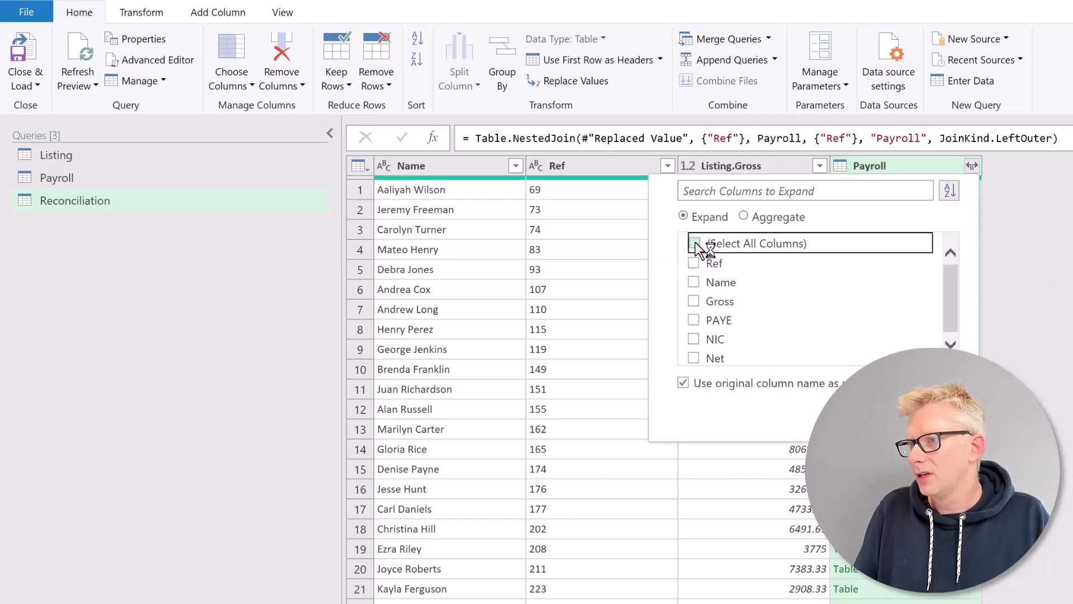
pyautogui.click(695, 303)
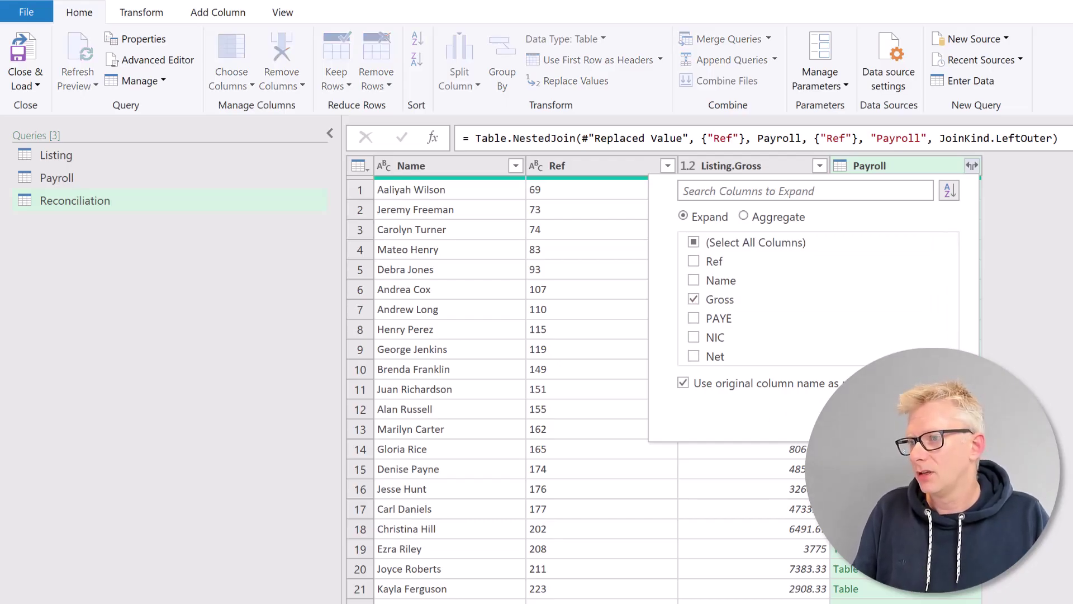
pyautogui.press('Return')
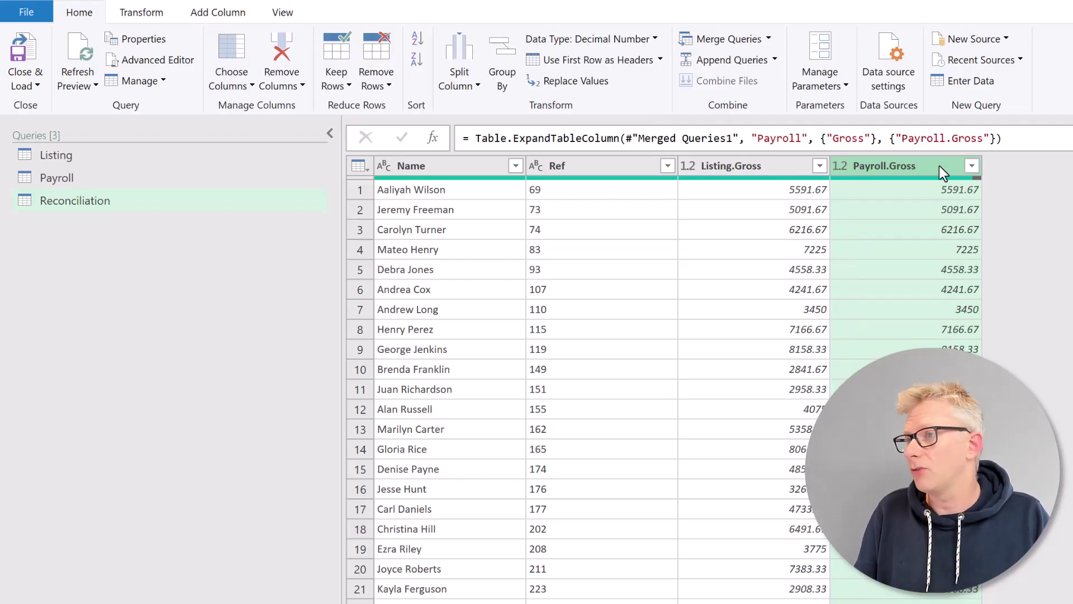
# - Replace null values in the Payroll.Gross column with 0
pyautogui.click(126, 16)
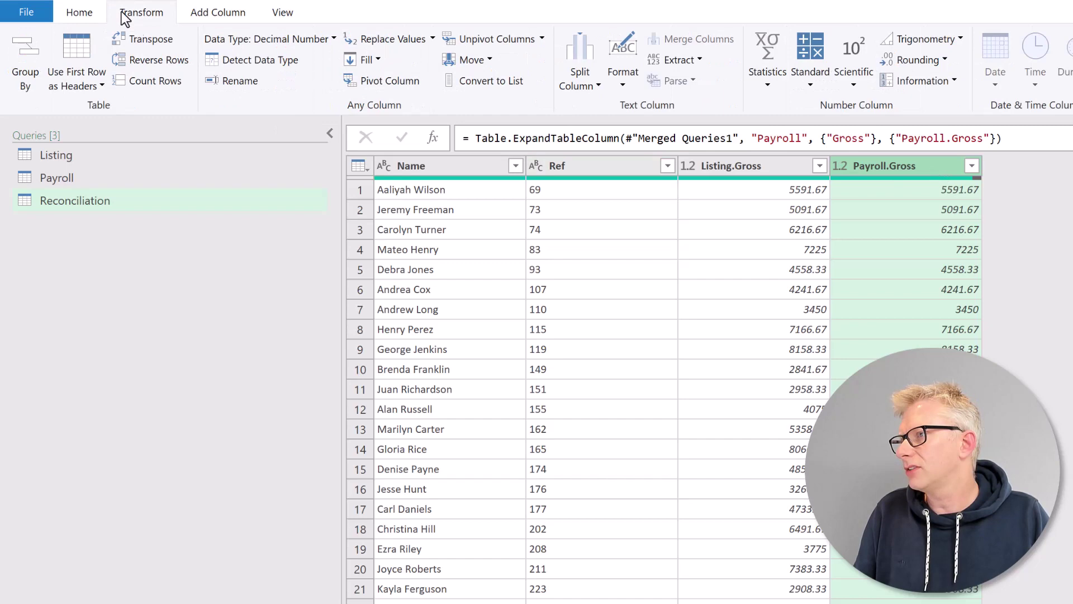
pyautogui.click(382, 40)
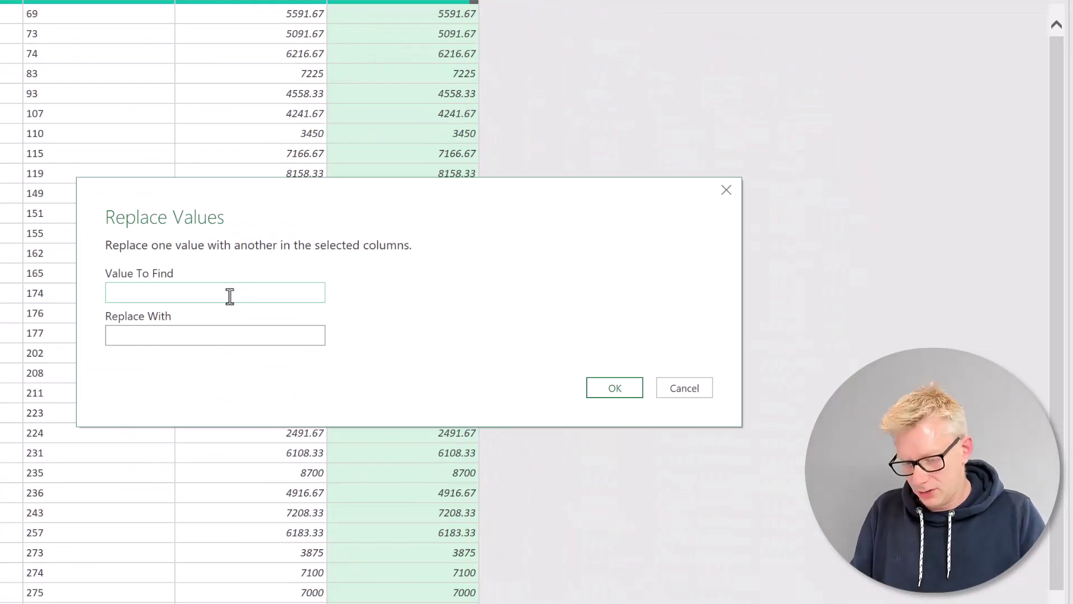
pyautogui.write('null')
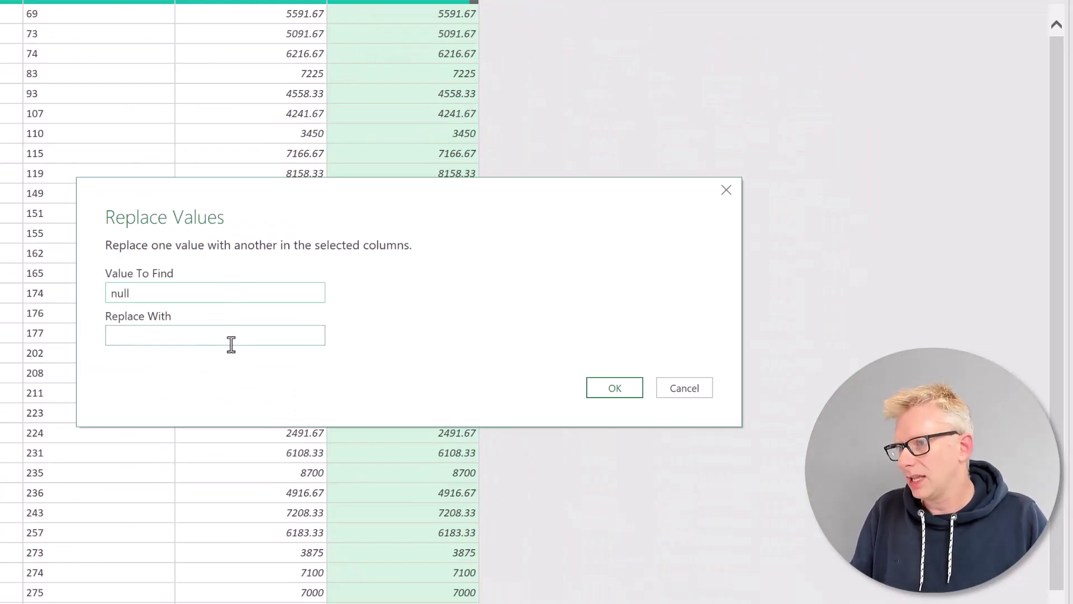
pyautogui.click(231, 344)
pyautogui.write('0')
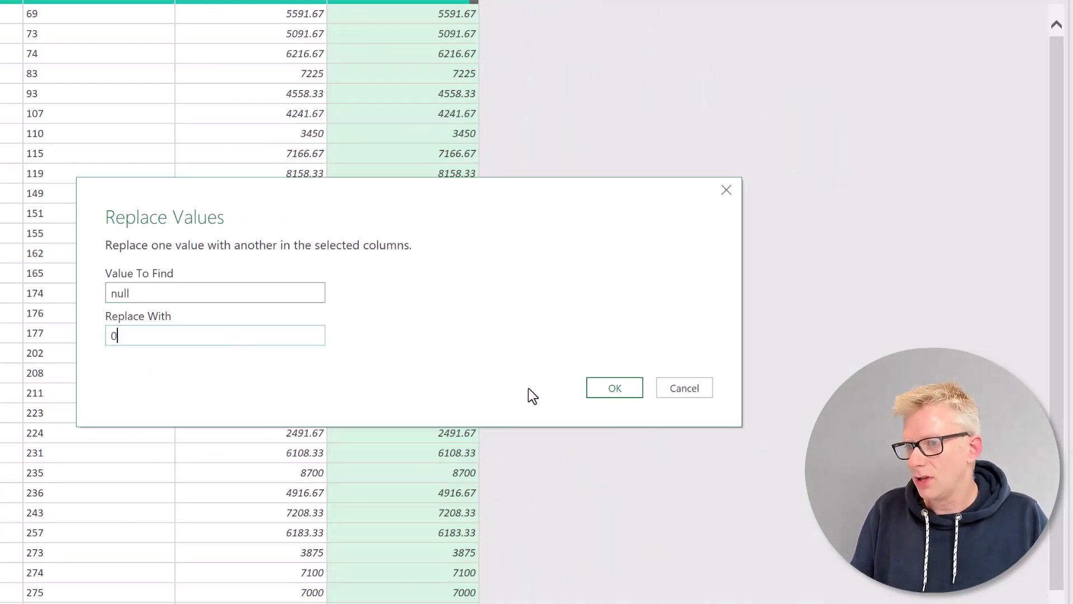
pyautogui.click(592, 389)
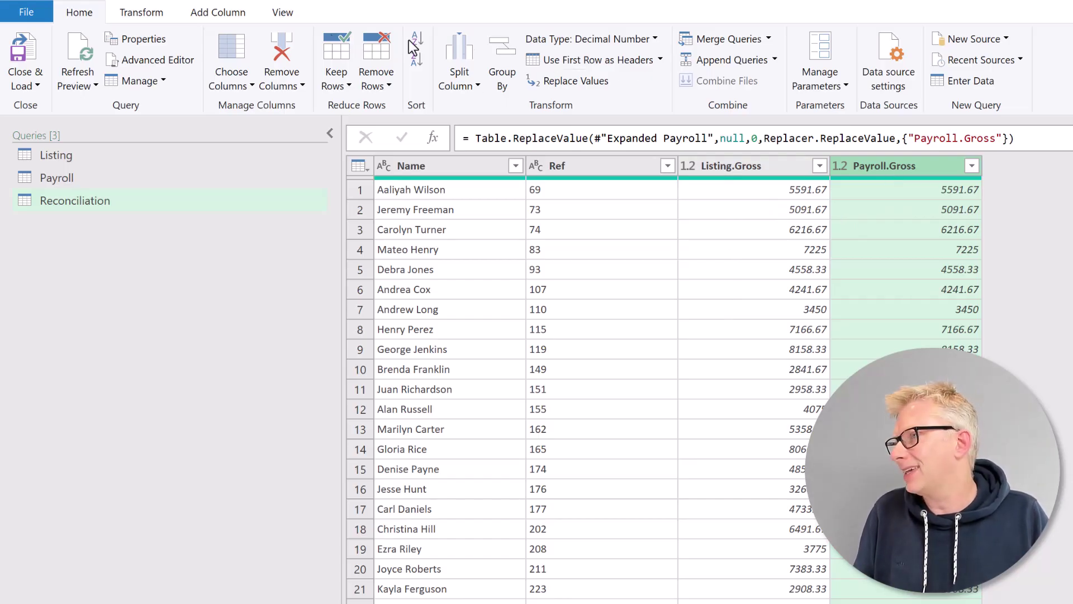
# - Add a custom column named Variance with the formula [Listing.Gross]-[Payroll.Gross]
pyautogui.click(218, 15)
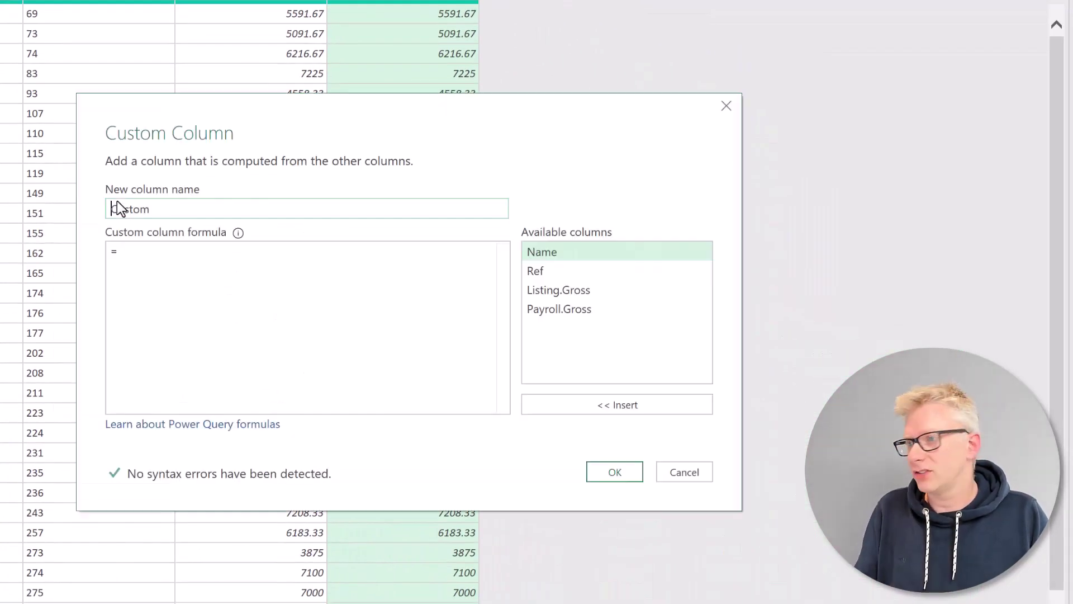
pyautogui.doubleClick(106, 210)
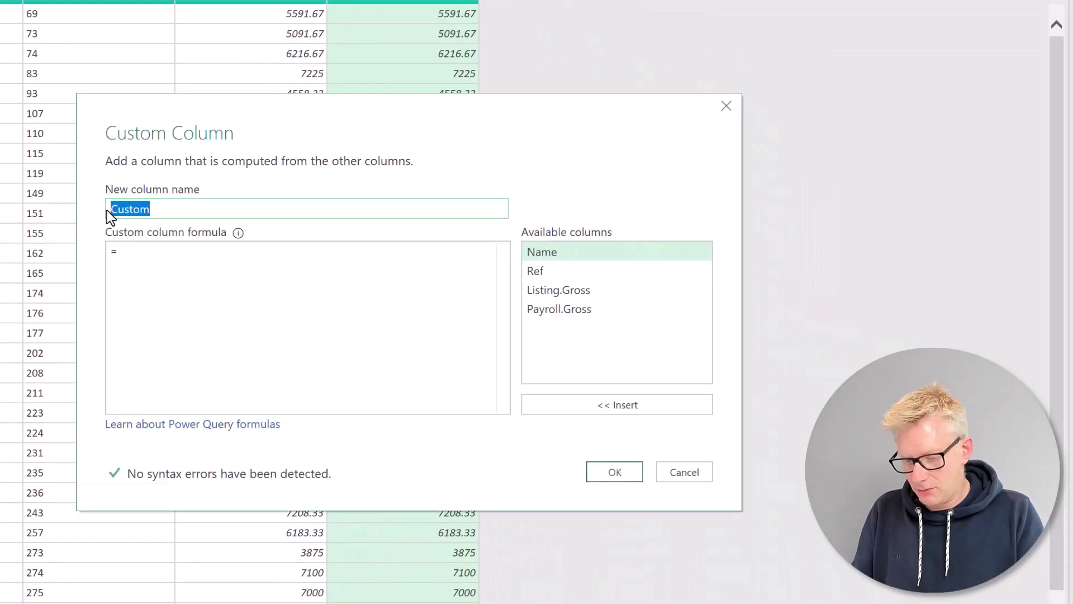
pyautogui.write('Variance')
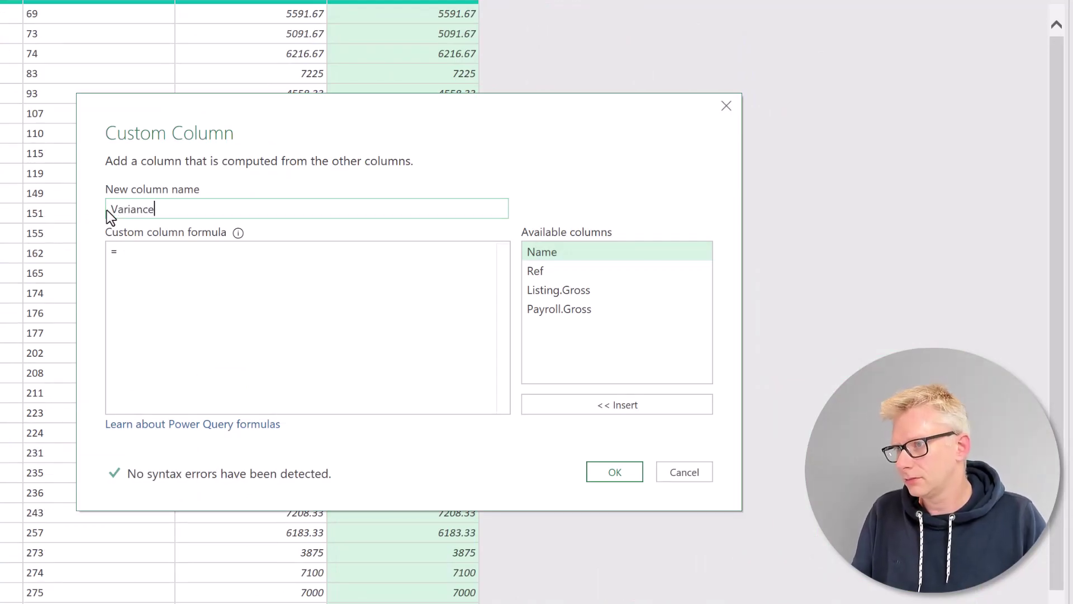
pyautogui.click(155, 255)
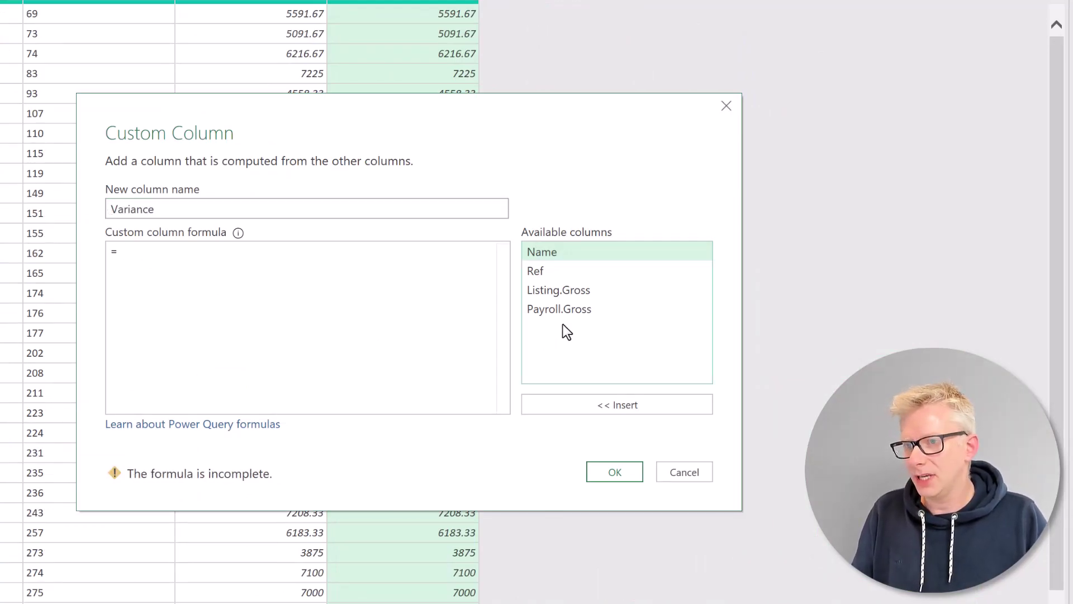
pyautogui.doubleClick(571, 290)
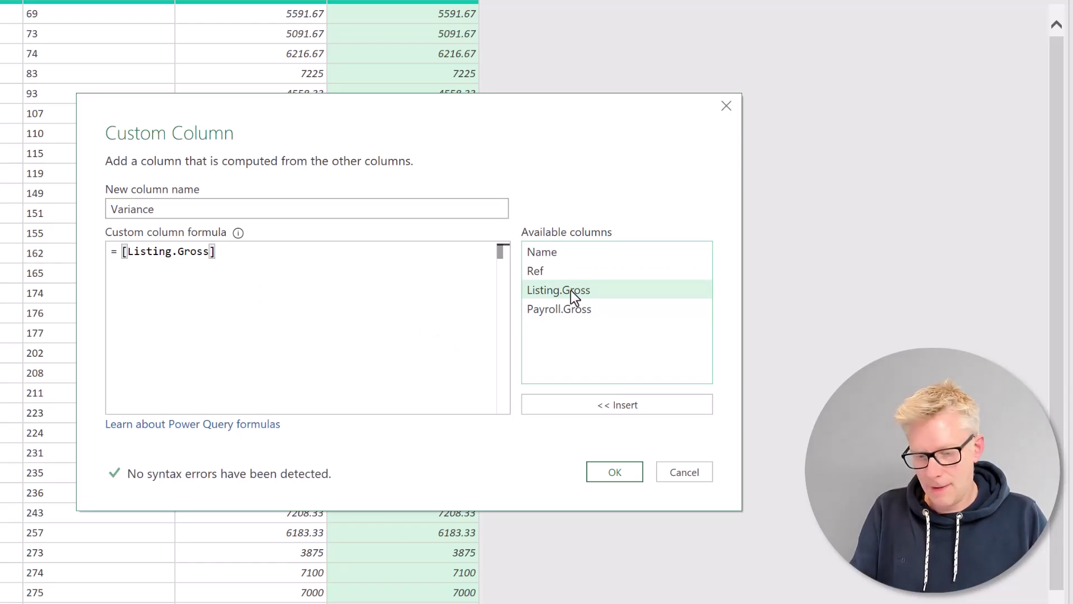
pyautogui.write('-')
pyautogui.doubleClick(569, 311)
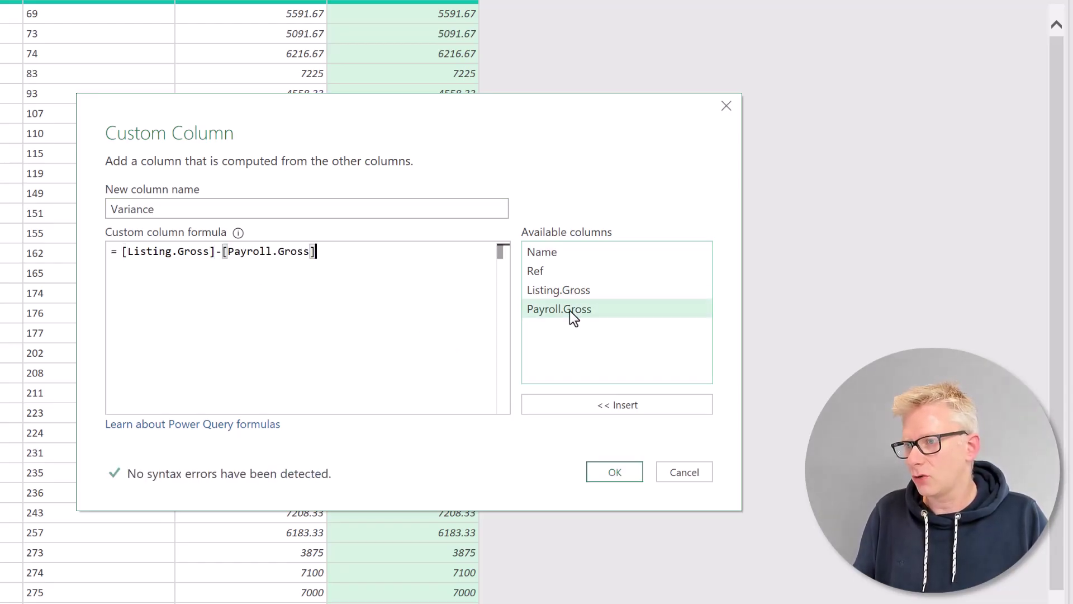
pyautogui.click(612, 471)
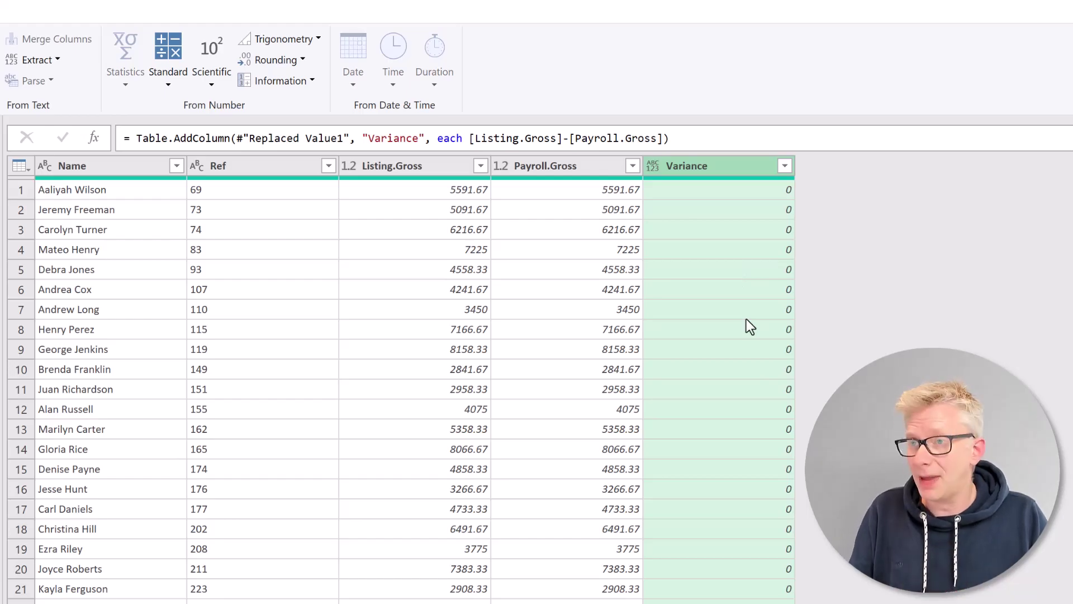
# - Filter the Variance column to exclude rows where Variance is 0
pyautogui.click(786, 166)
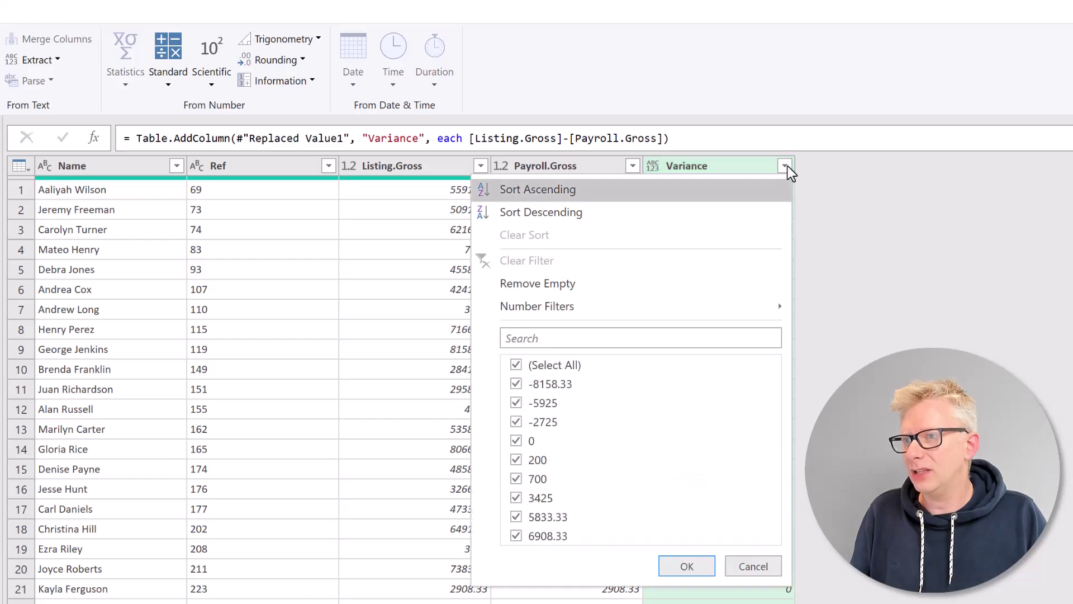
pyautogui.click(516, 443)
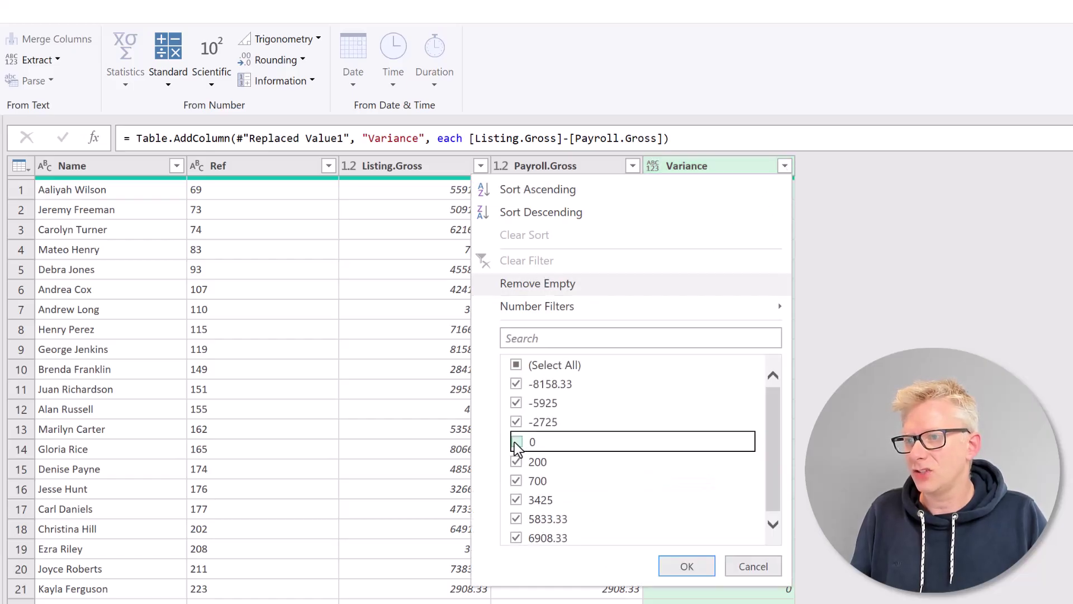
pyautogui.click(687, 566)
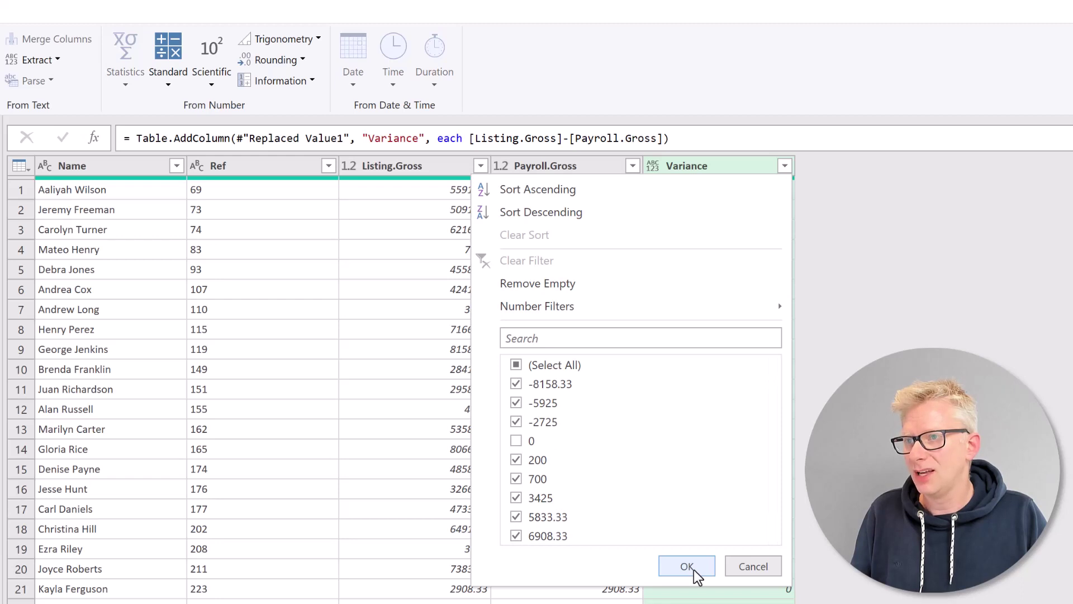
pyautogui.click(693, 569)
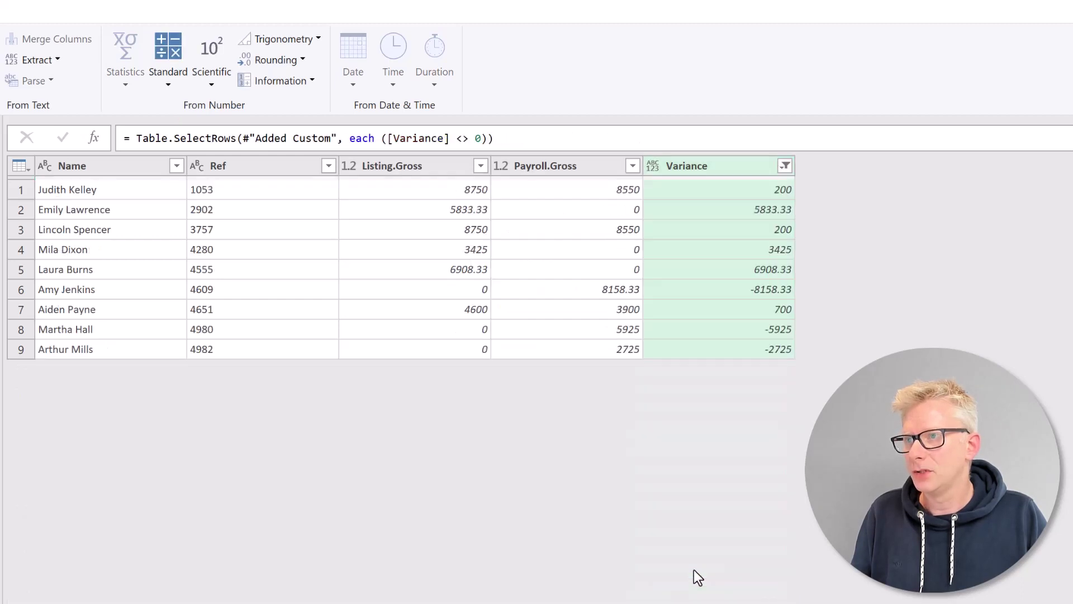
# - Review the non-zero filter condition and set Variance to the Decimal Number type
pyautogui.moveTo(384, 138); pyautogui.dragTo(482, 138)
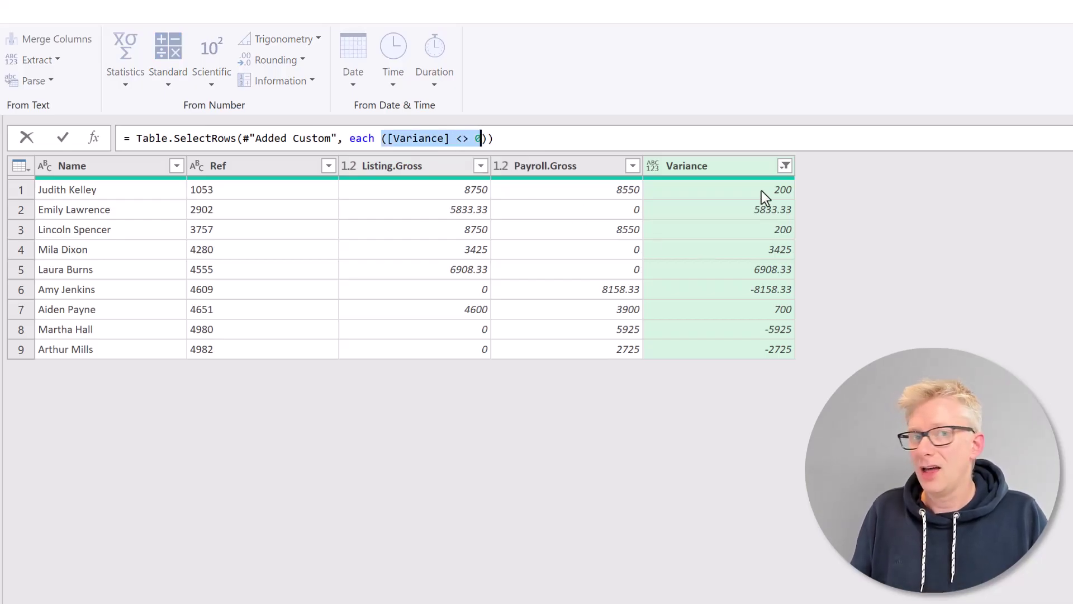
pyautogui.click(653, 169)
pyautogui.click(653, 169)
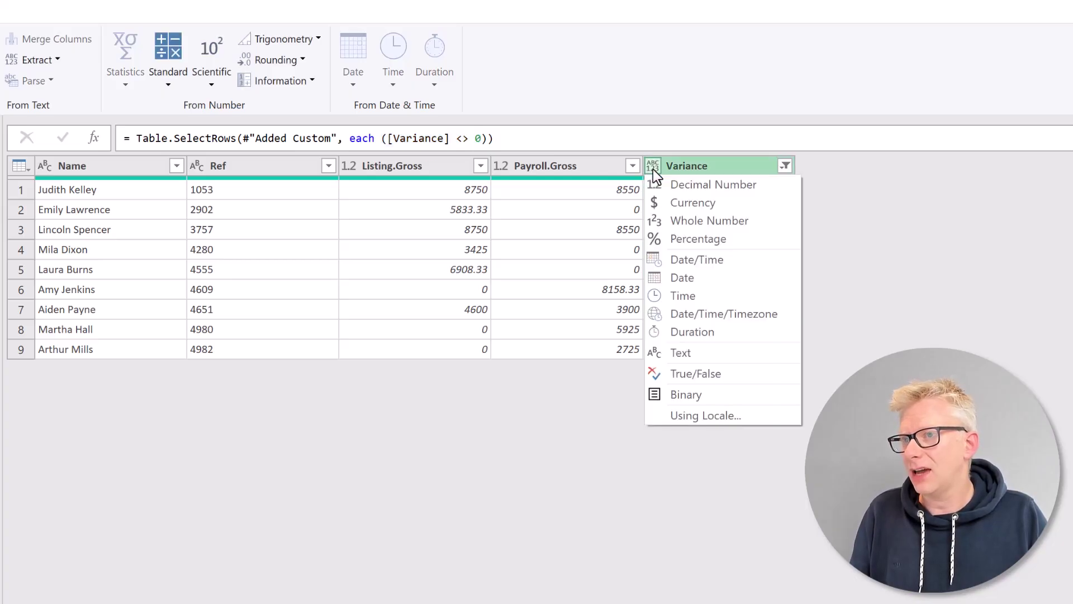
pyautogui.click(678, 186)
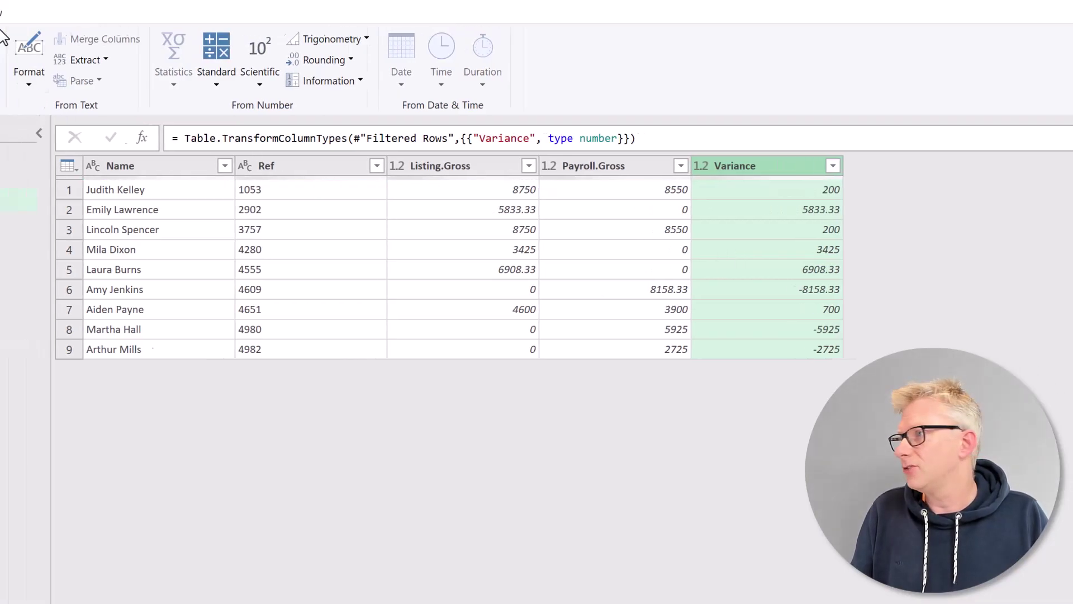
# - Close & Load the Reconciliation query into a worksheet table of nine variance rows
pyautogui.click(85, 14)
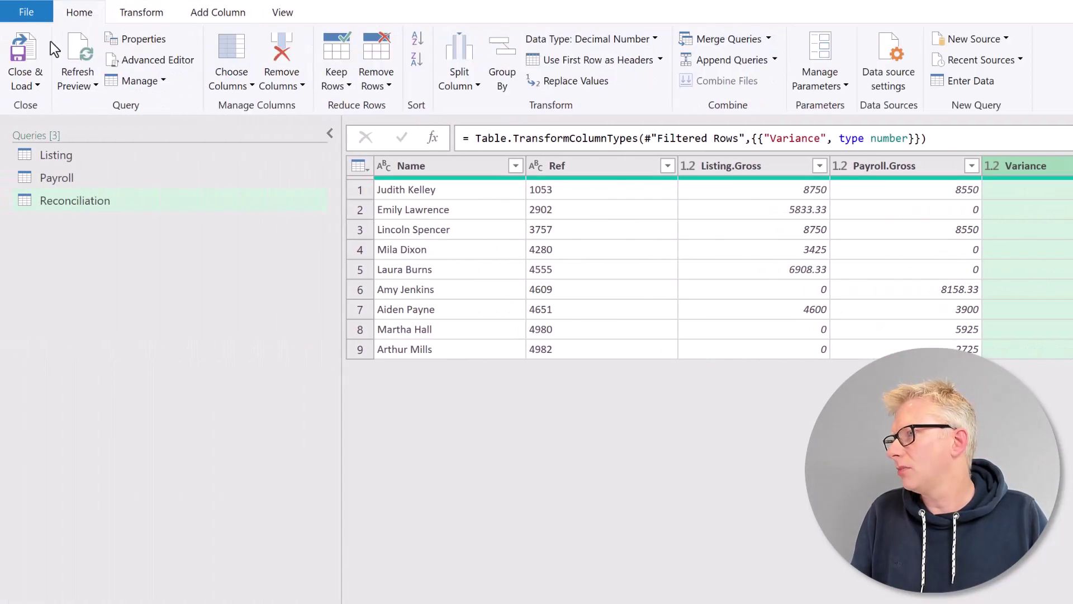
pyautogui.click(21, 49)
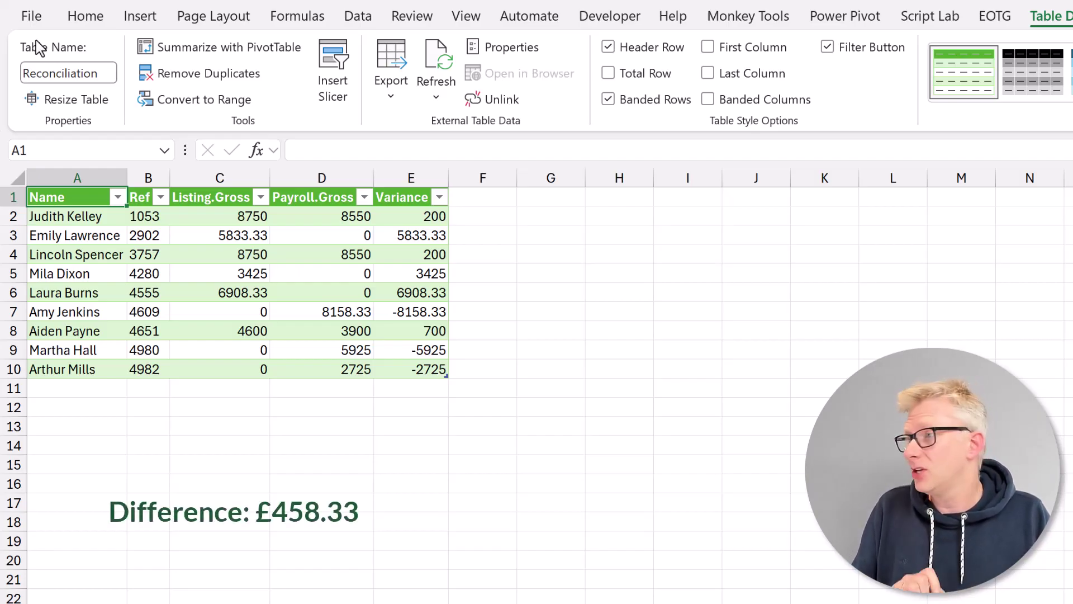
# - Turn on the table's Total Row so Variance sums to 458.33, then select data rows A2:E11
pyautogui.click(385, 277)
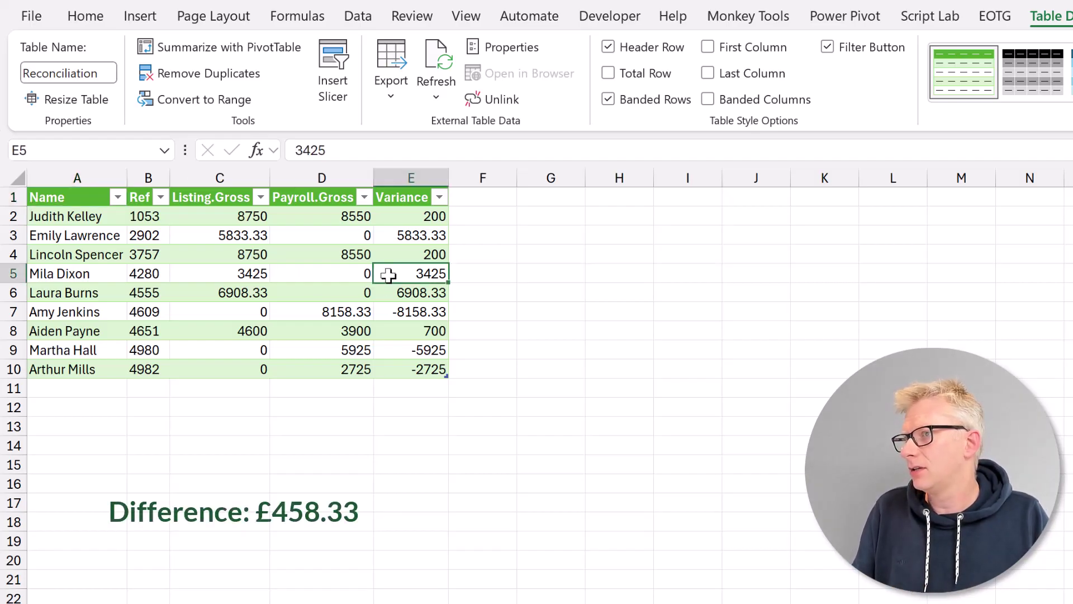
pyautogui.click(645, 75)
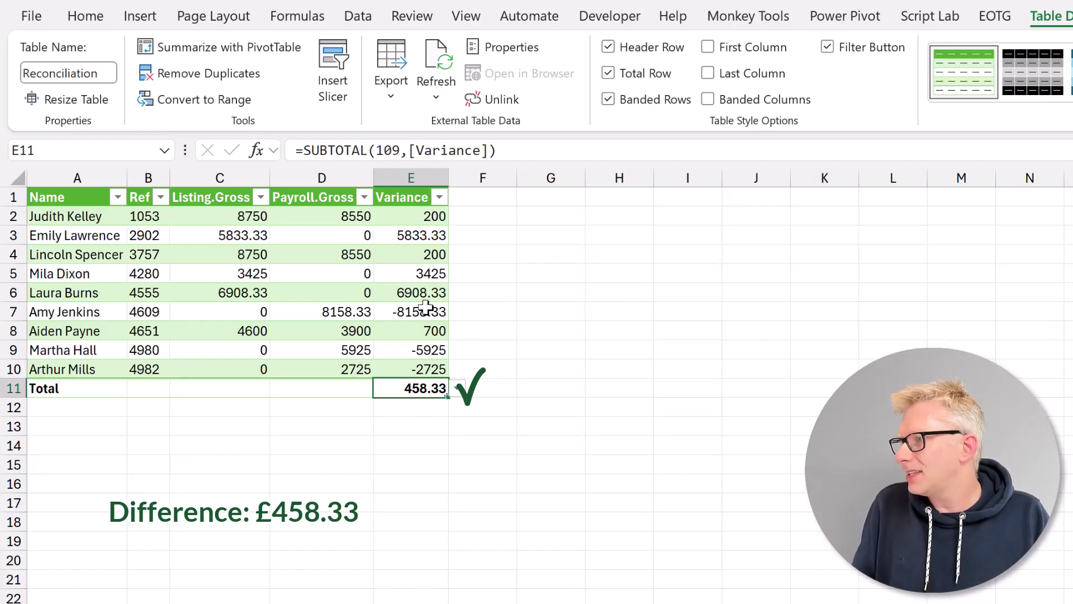
pyautogui.moveTo(425, 217); pyautogui.dragTo(75, 255)
pyautogui.moveTo(75, 305); pyautogui.dragTo(61, 365)
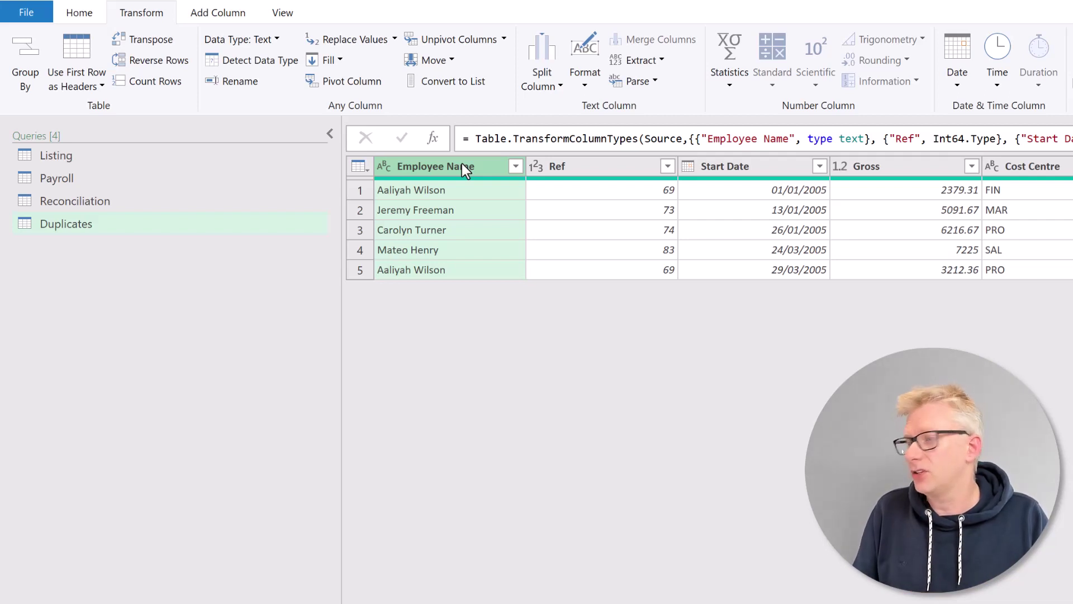
# - Inspect the employee listed twice under ref 69 (Gross 2379.31 and 3212.36), then select Employee Name and Ref columns
pyautogui.click(472, 193)
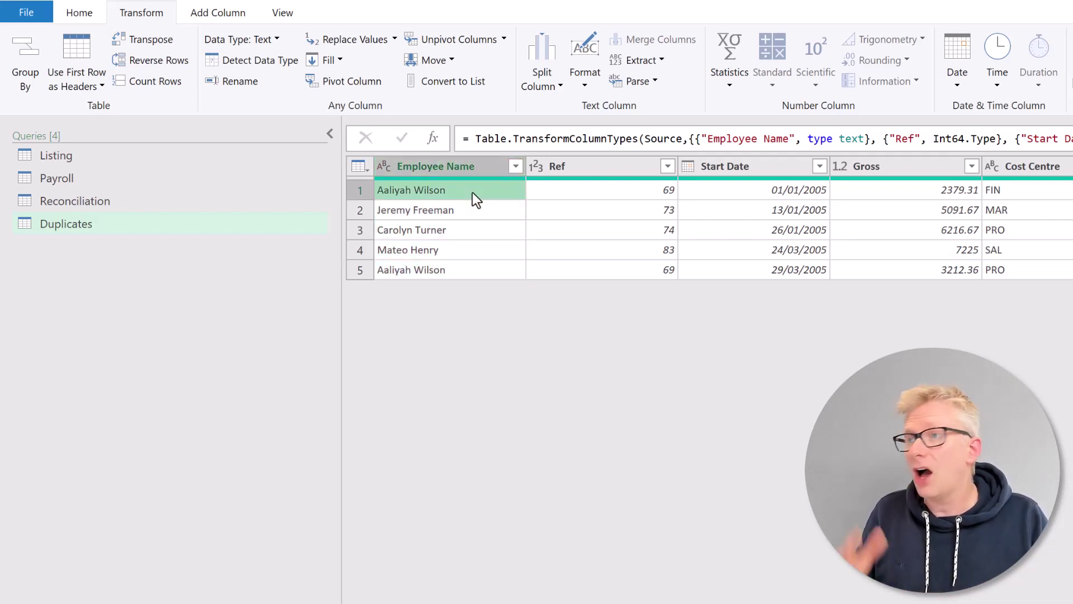
pyautogui.click(579, 192)
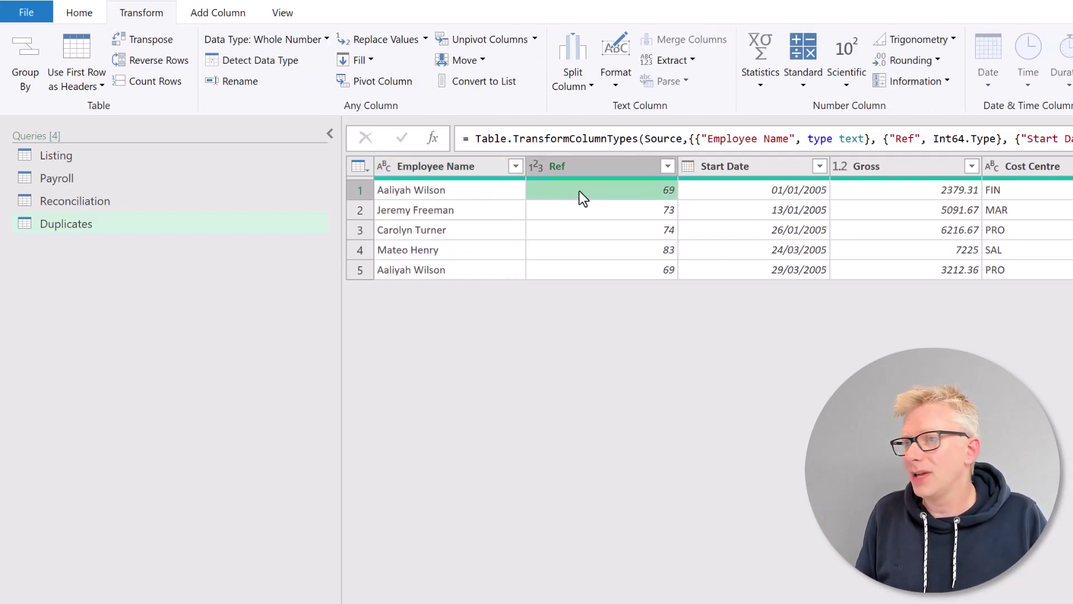
pyautogui.click(915, 203)
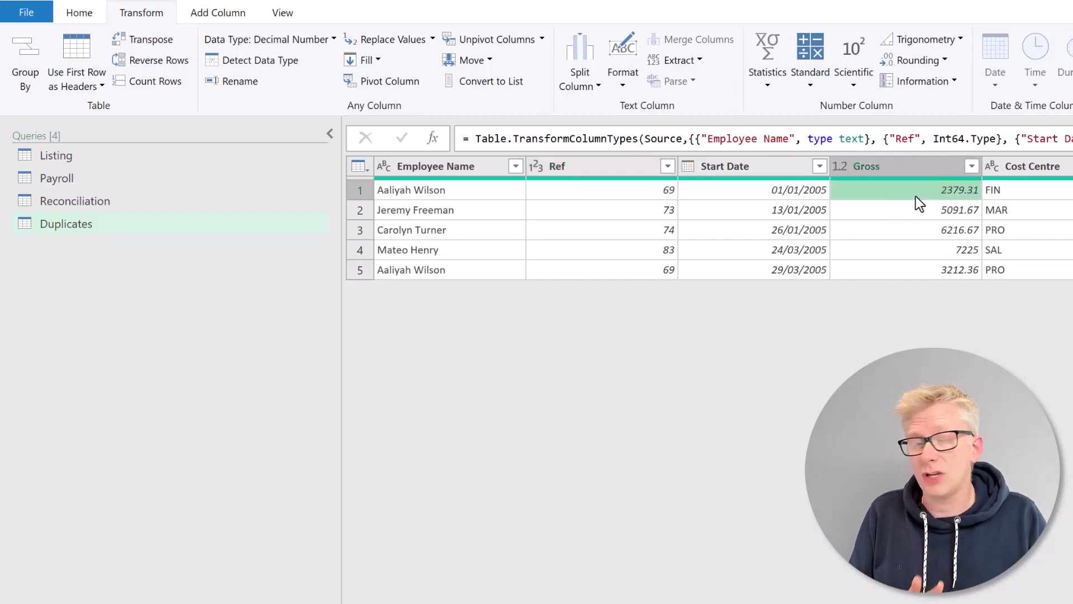
pyautogui.click(467, 270)
pyautogui.click(601, 274)
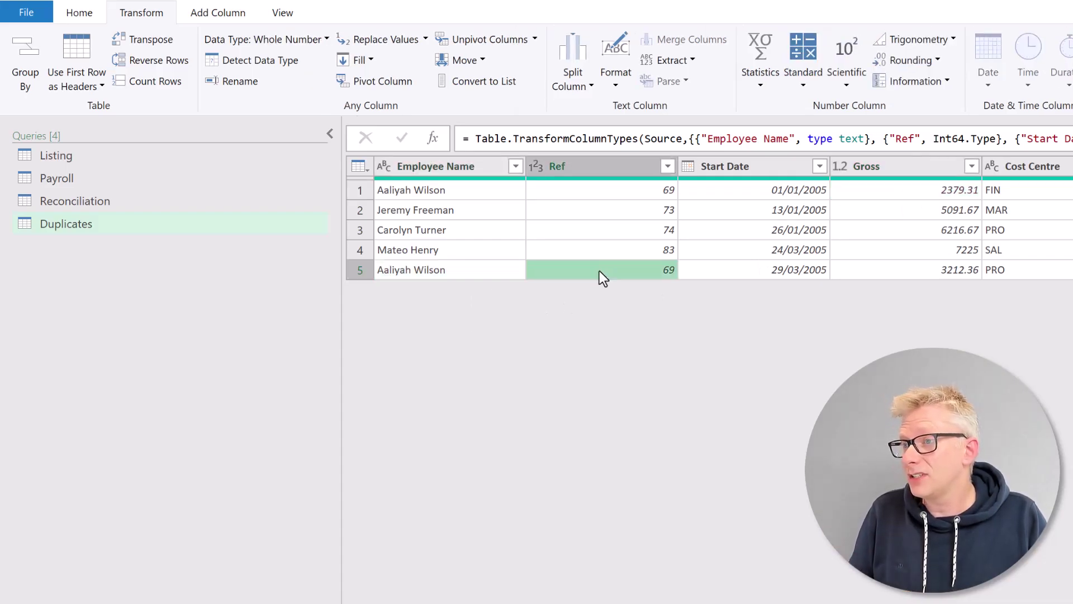
pyautogui.click(944, 274)
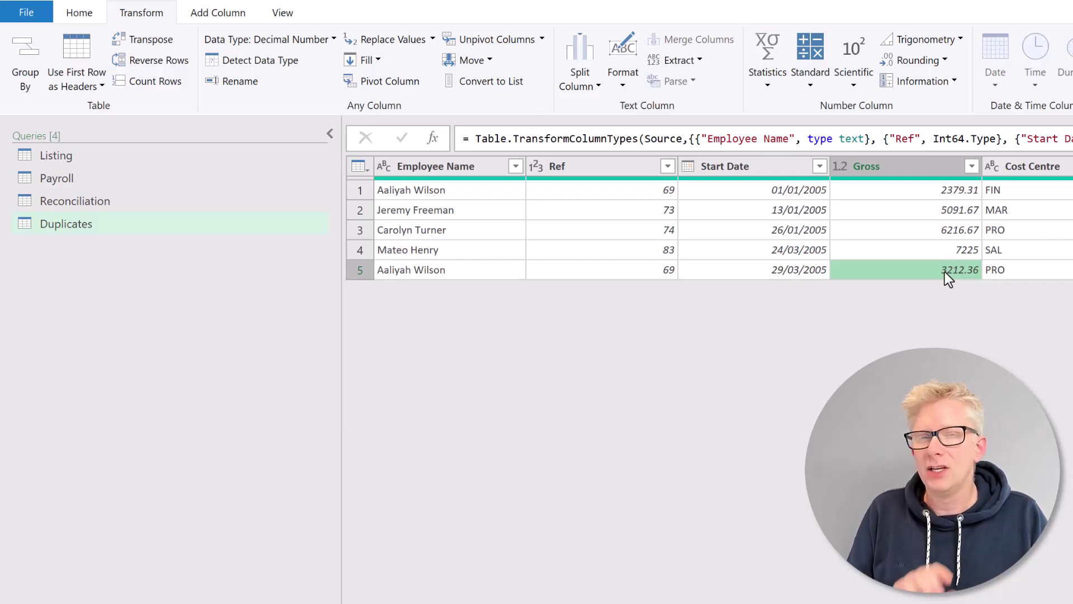
pyautogui.click(467, 169)
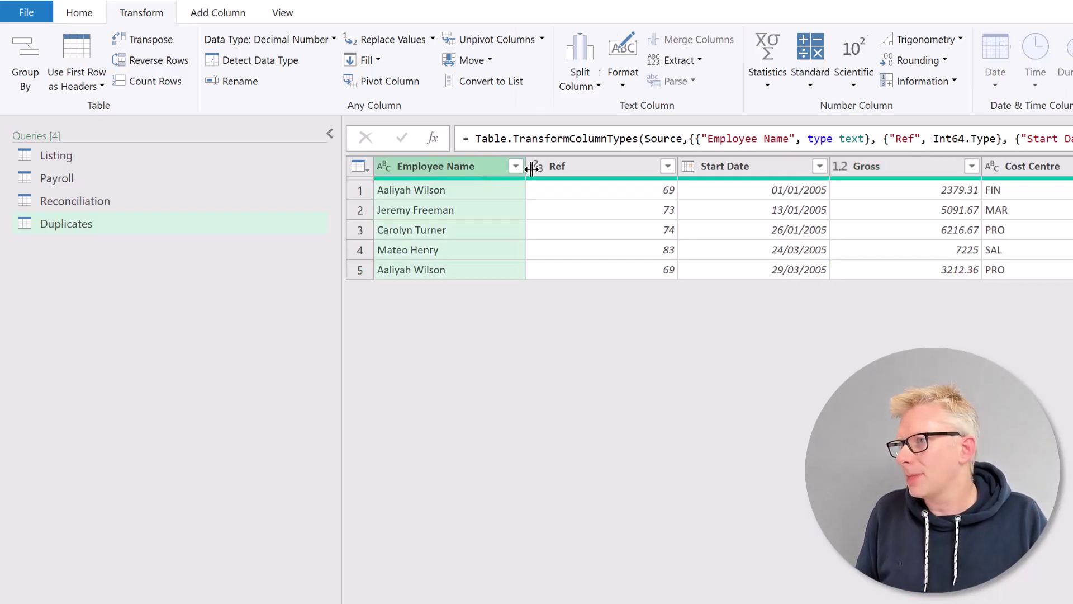
pyautogui.keyDown('ctrl'); pyautogui.click(561, 167); pyautogui.keyUp('ctrl')
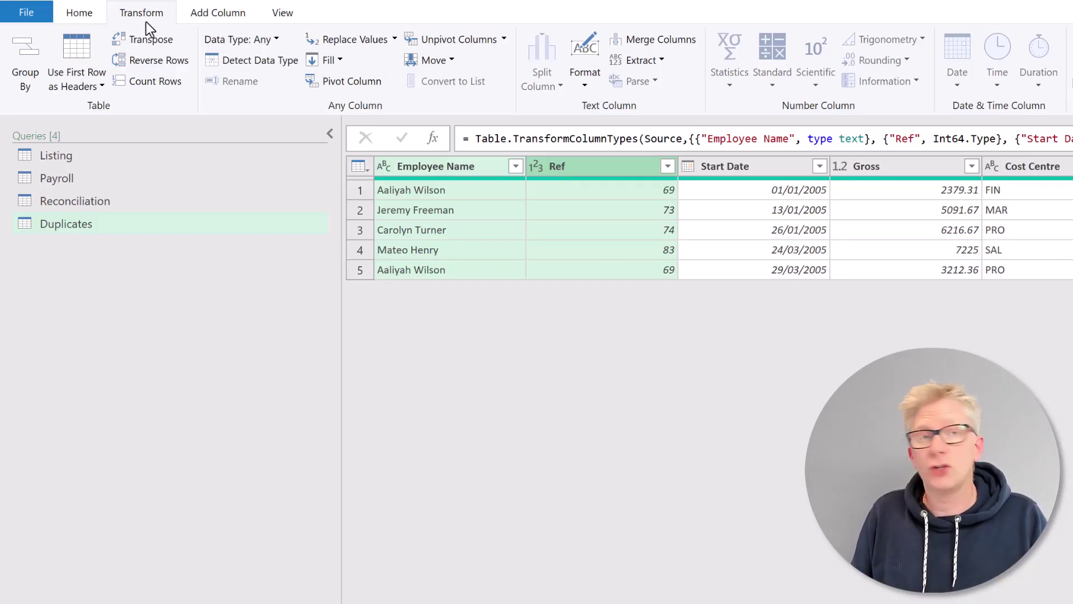
# - Group by Employee Name and Ref, with a new column Gross that sums the Gross column
pyautogui.click(11, 54)
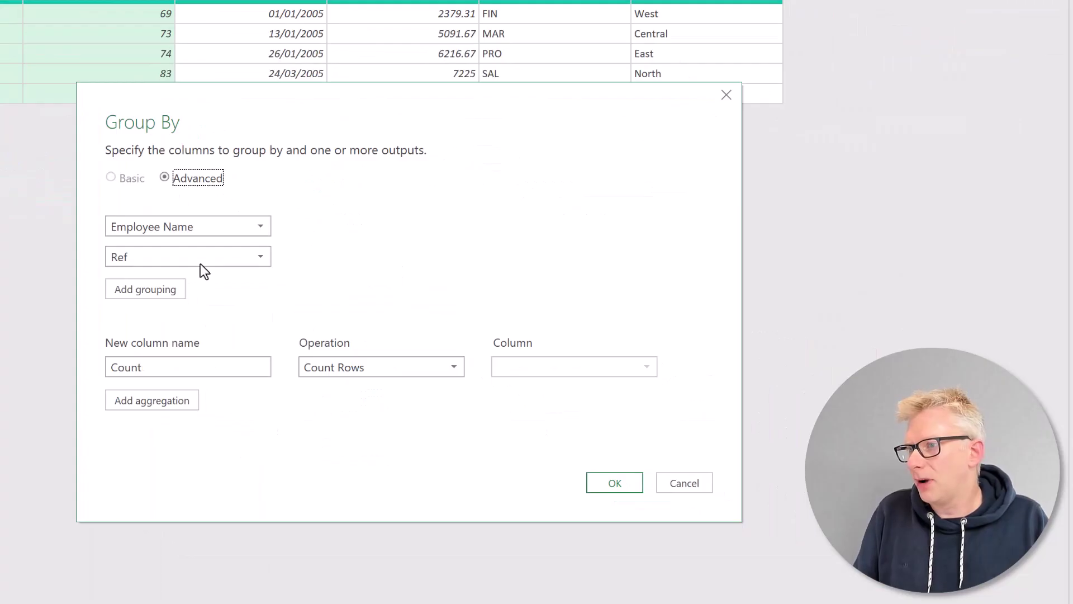
pyautogui.click(203, 368)
pyautogui.moveTo(203, 369); pyautogui.dragTo(104, 374)
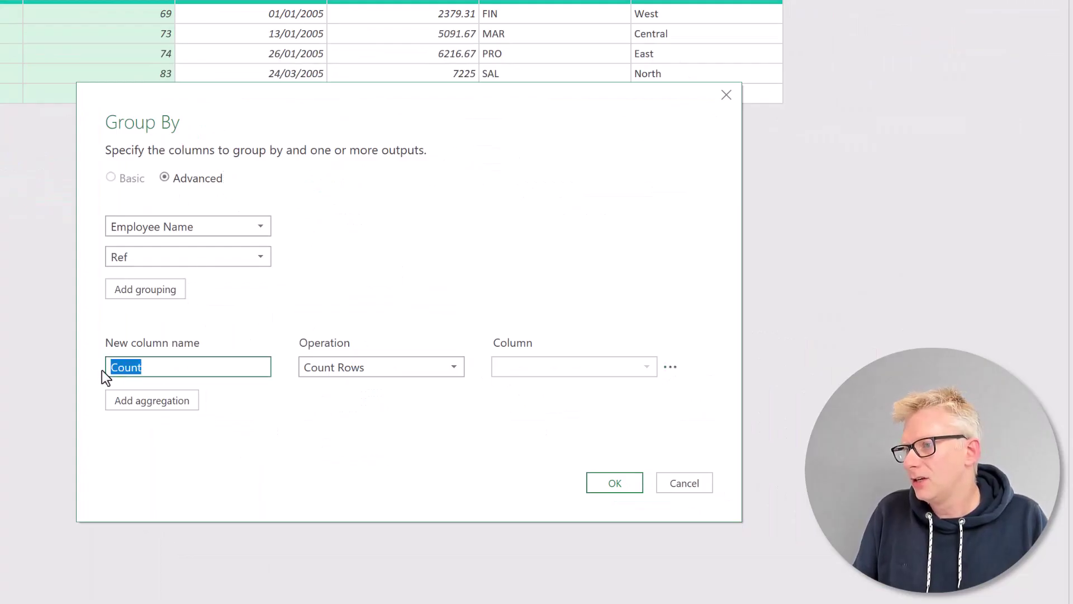
pyautogui.write('Gross')
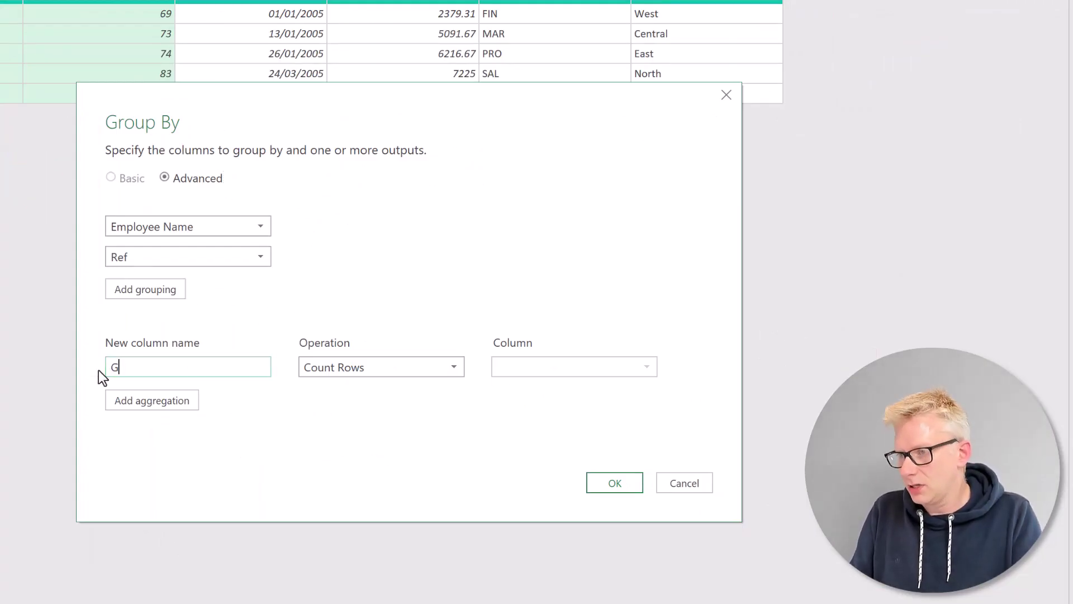
pyautogui.click(390, 371)
pyautogui.click(364, 386)
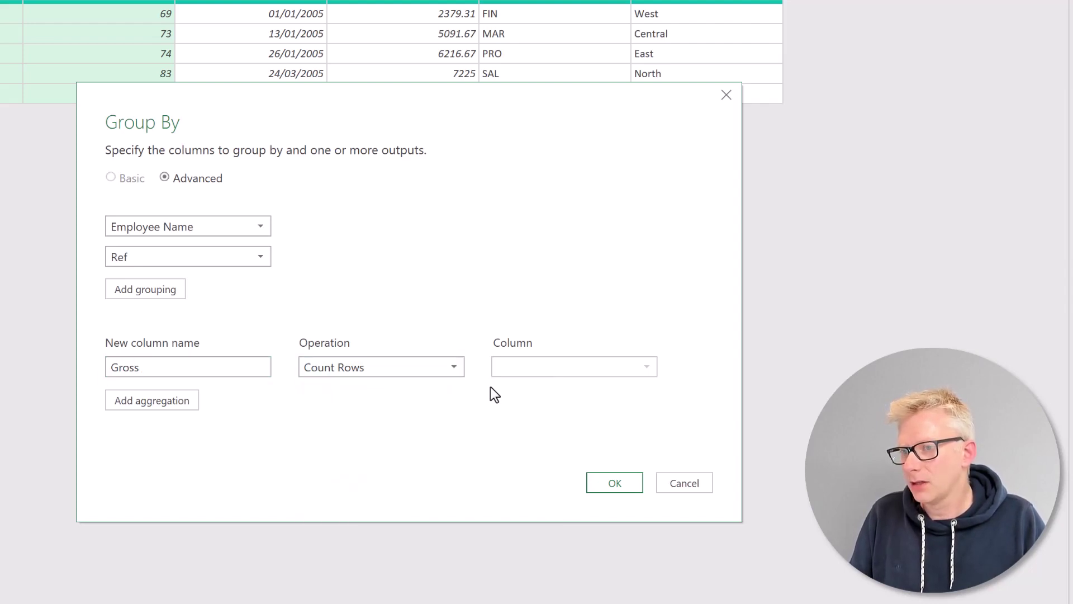
pyautogui.click(537, 366)
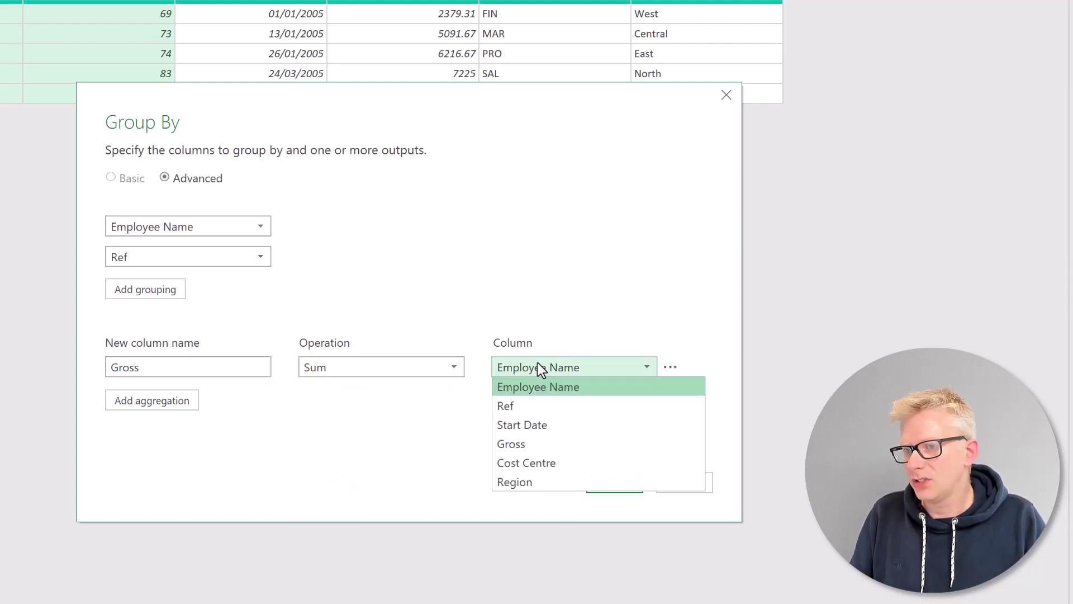
pyautogui.click(525, 443)
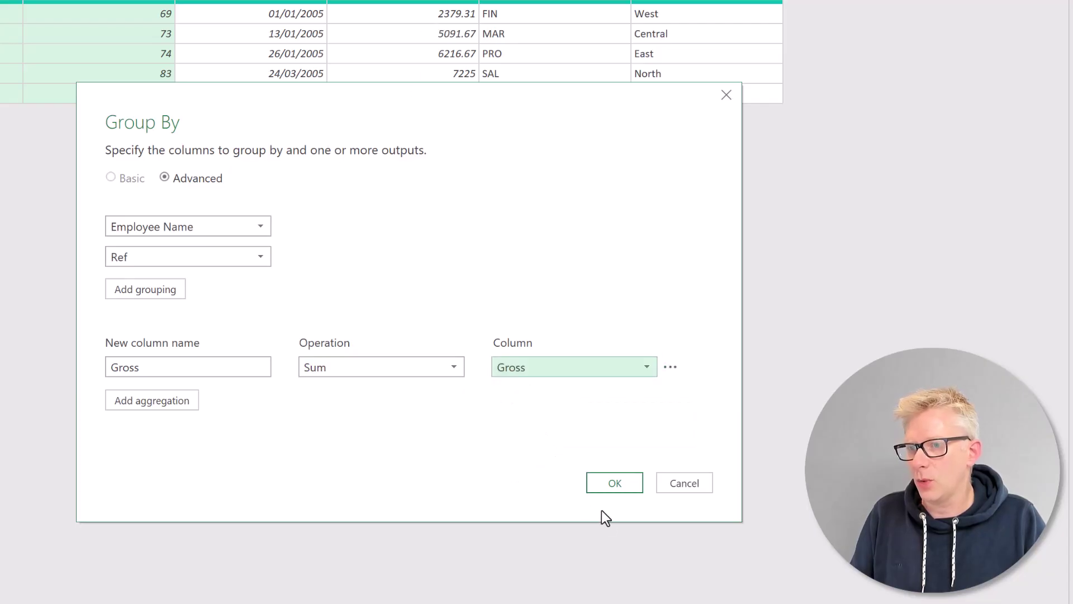
pyautogui.click(615, 483)
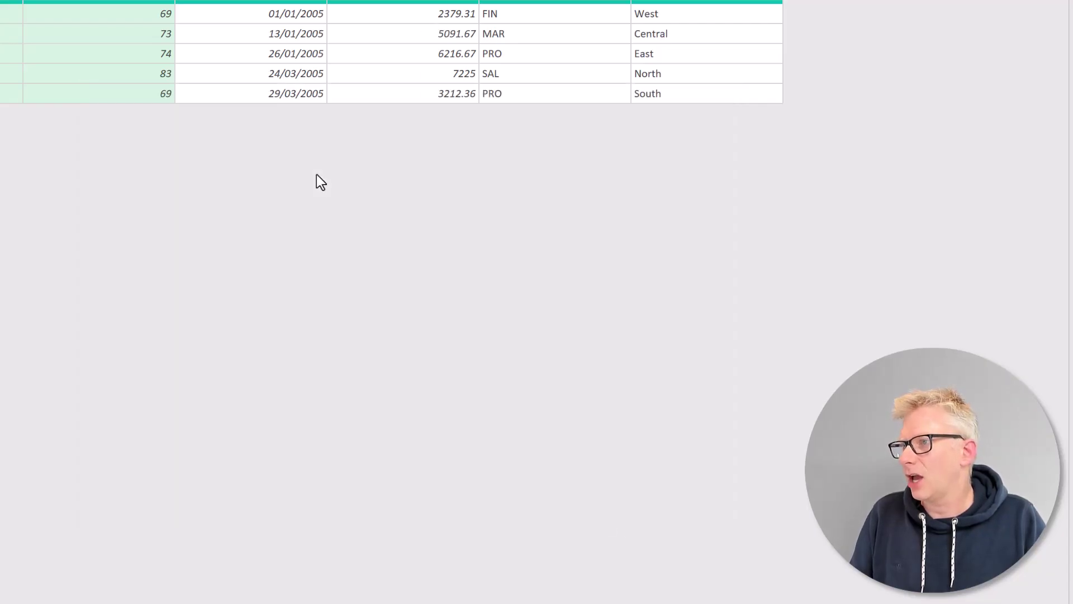